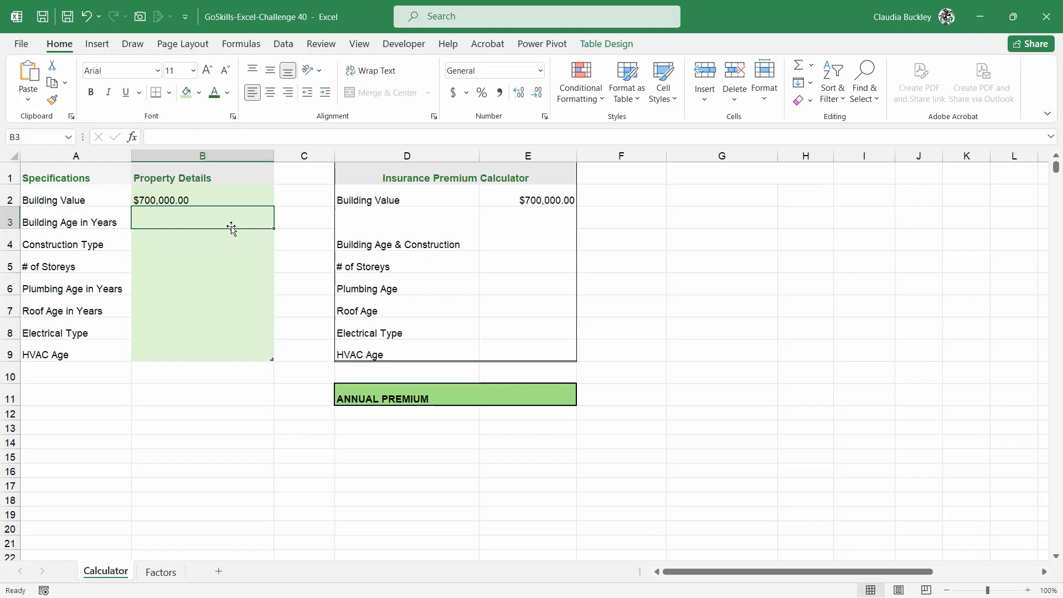
# Start a data validation rule for the Building Age in Years cell B3 that allows a list
pyautogui.moveTo(230, 224); pyautogui.dragTo(247, 363)
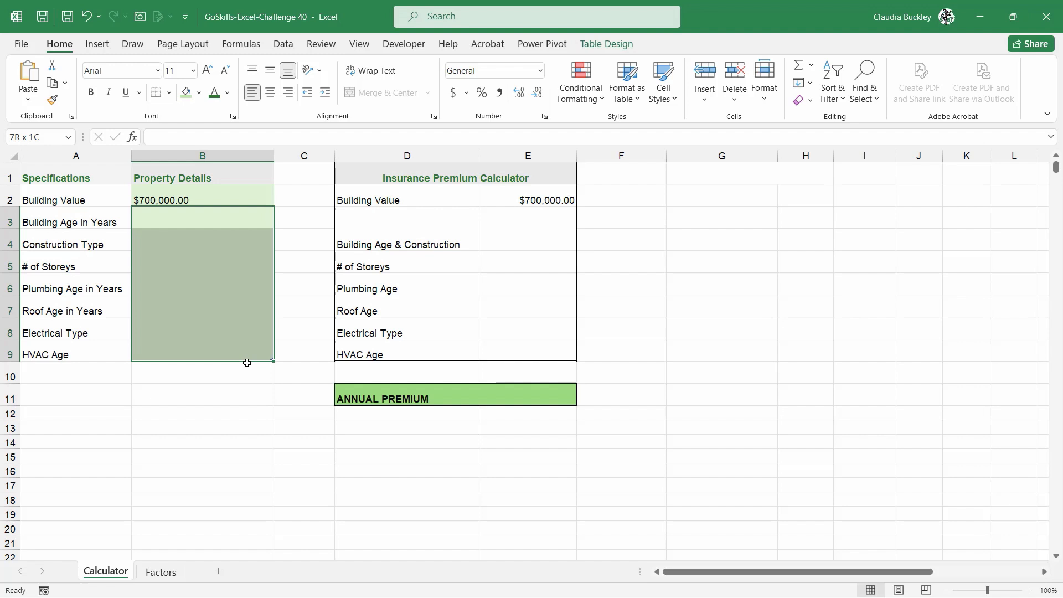
pyautogui.moveTo(247, 363); pyautogui.dragTo(216, 219)
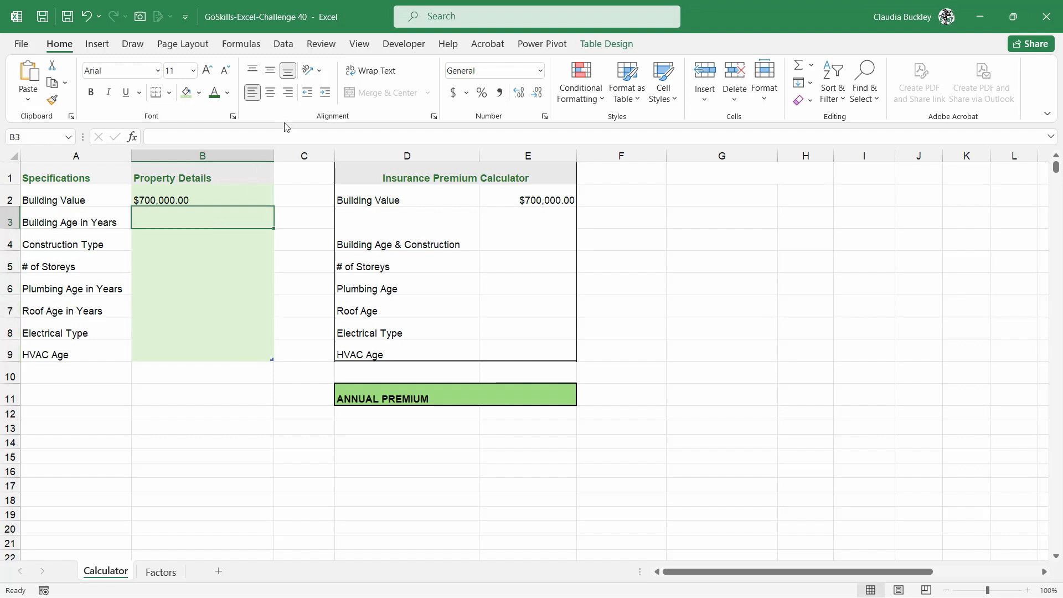
pyautogui.click(283, 44)
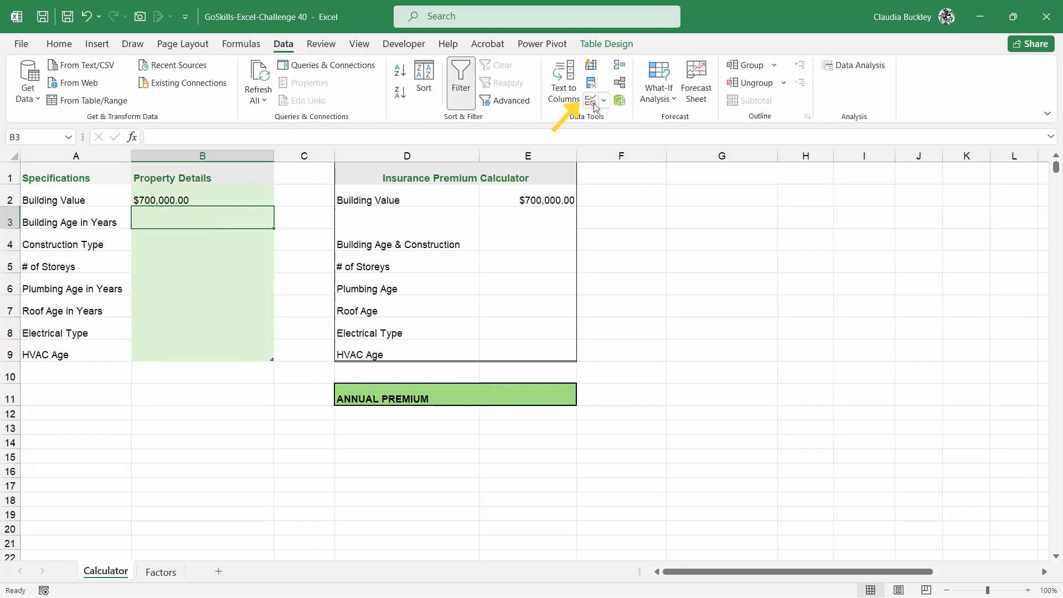
pyautogui.click(594, 105)
pyautogui.click(444, 338)
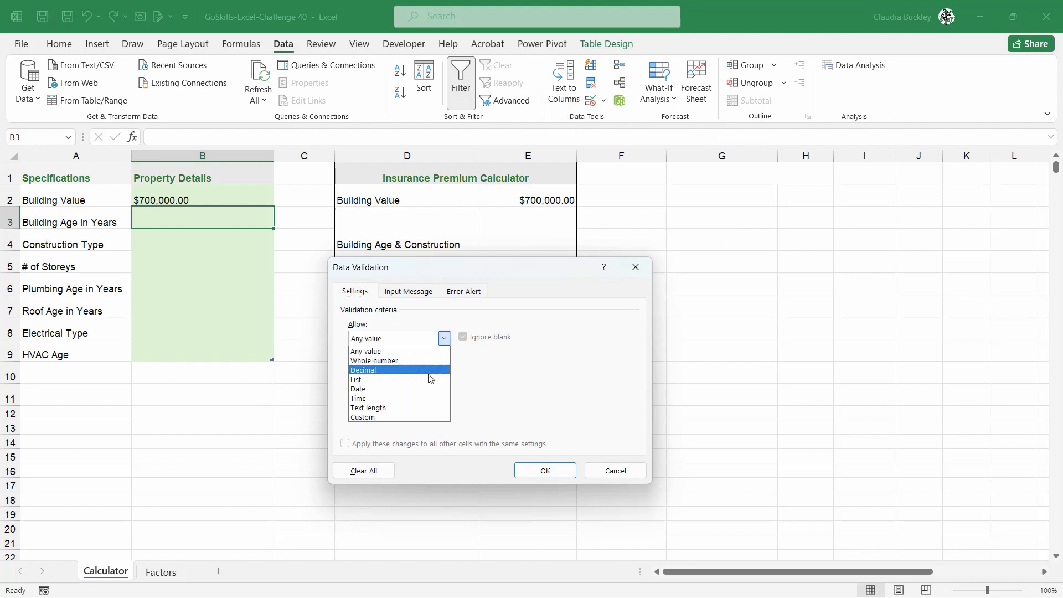
pyautogui.click(430, 379)
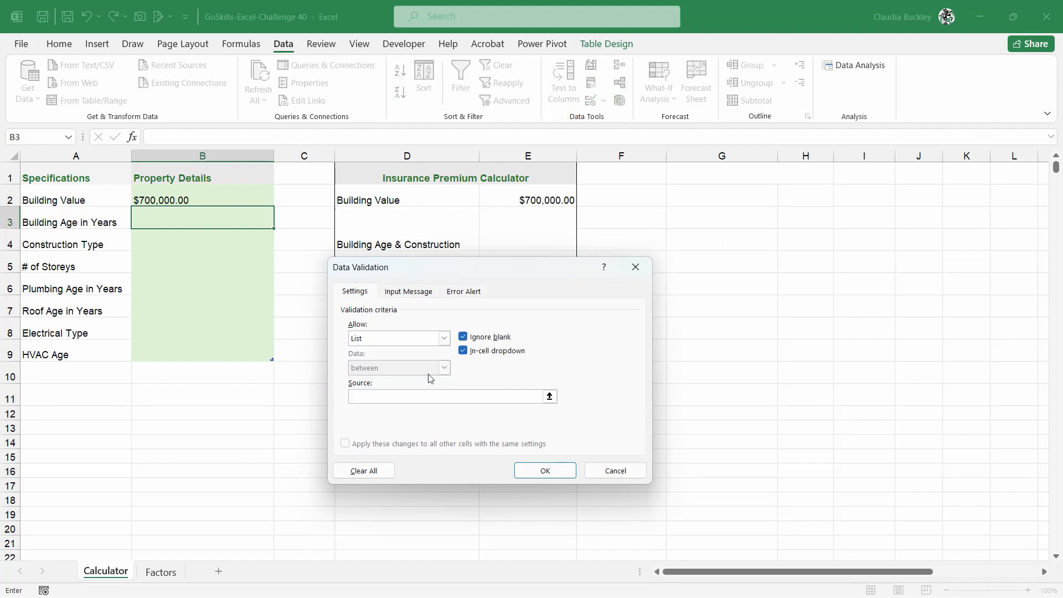
# Source B3's list from the age ranges in C6:C12 on the Factors sheet and select 16-20 as the building age
pyautogui.click(424, 396)
pyautogui.click(550, 396)
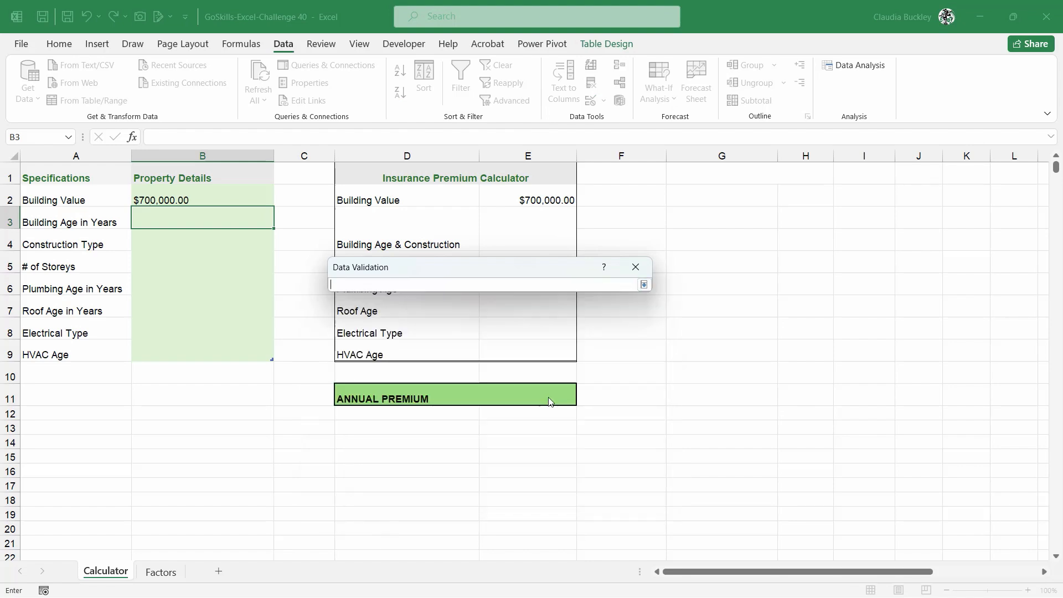
pyautogui.click(158, 575)
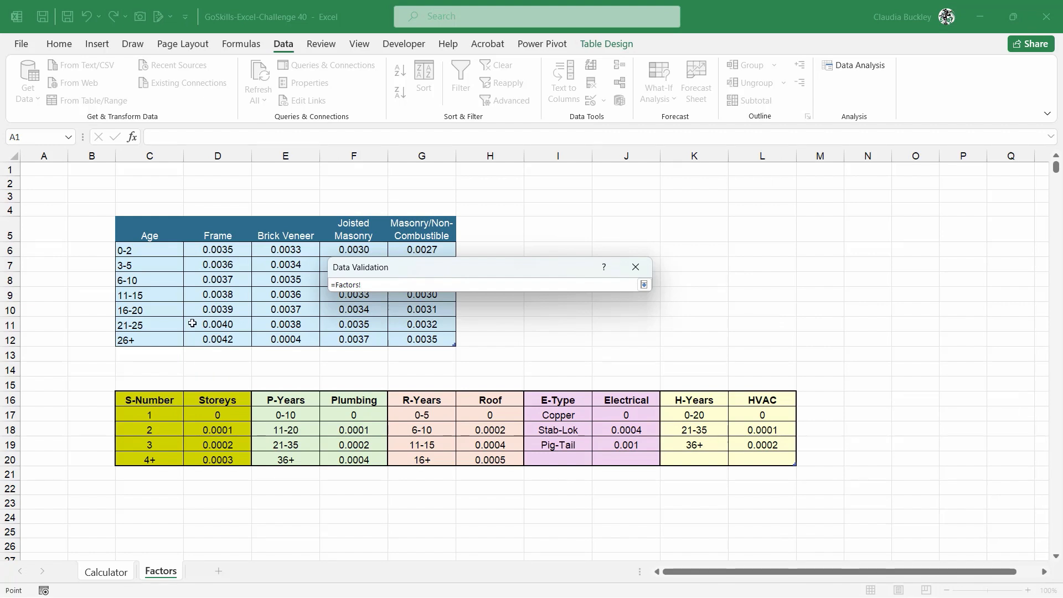
pyautogui.moveTo(141, 251); pyautogui.dragTo(167, 342)
pyautogui.click(644, 284)
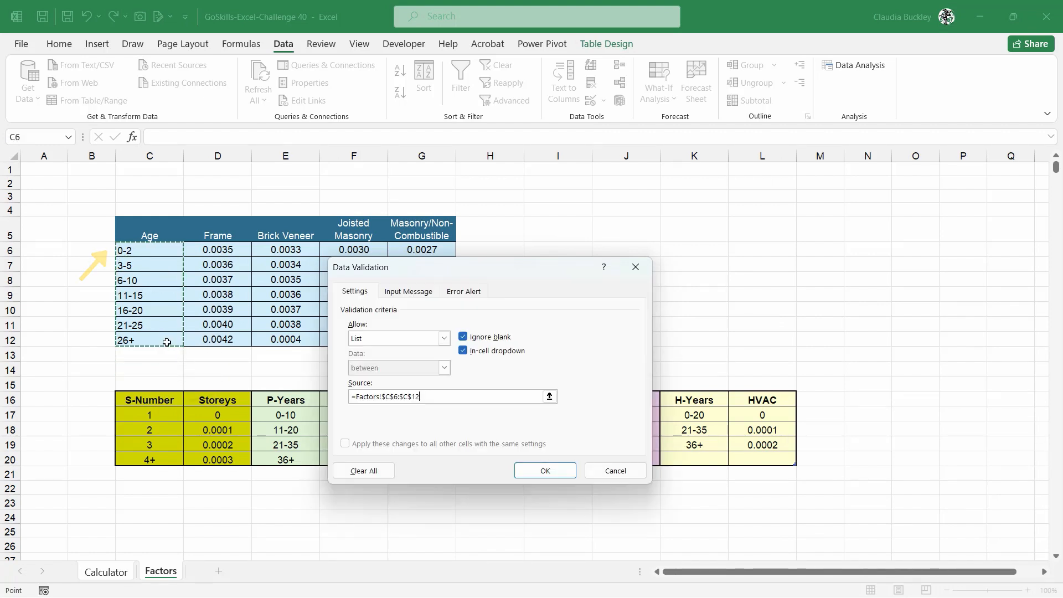
pyautogui.click(544, 471)
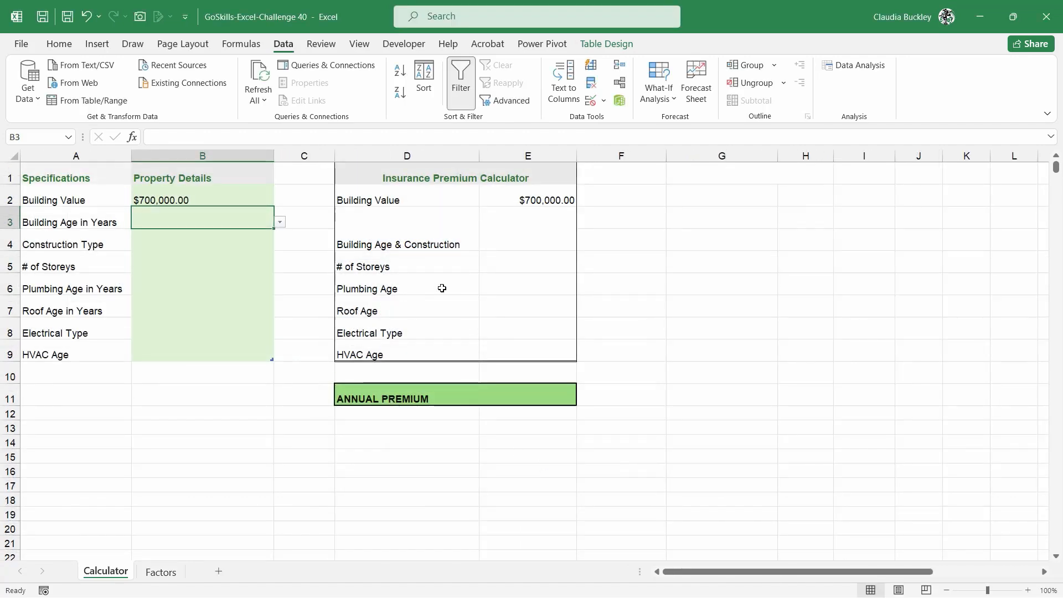
pyautogui.click(280, 223)
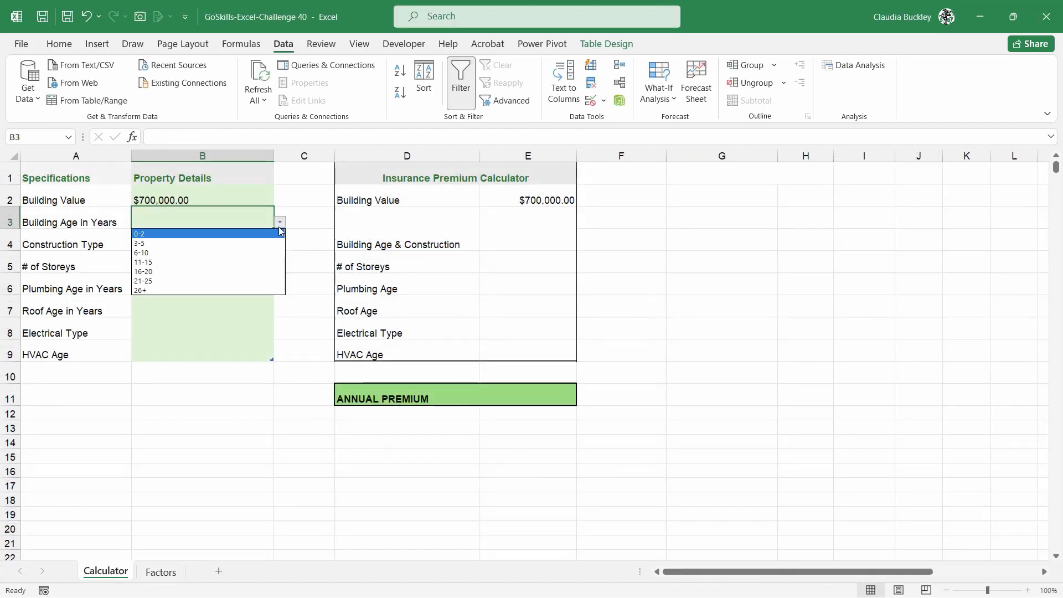
pyautogui.click(218, 272)
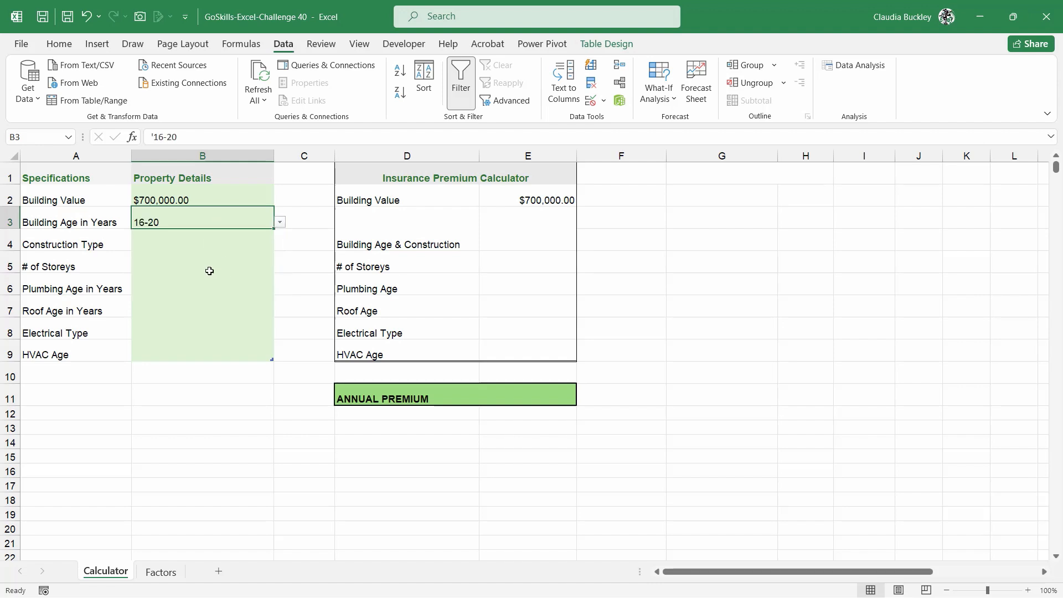
# Give Construction Type cell B4 a validation list sourced from Factors D5:G5 and select Masonry/Non-Combustible
pyautogui.click(217, 241)
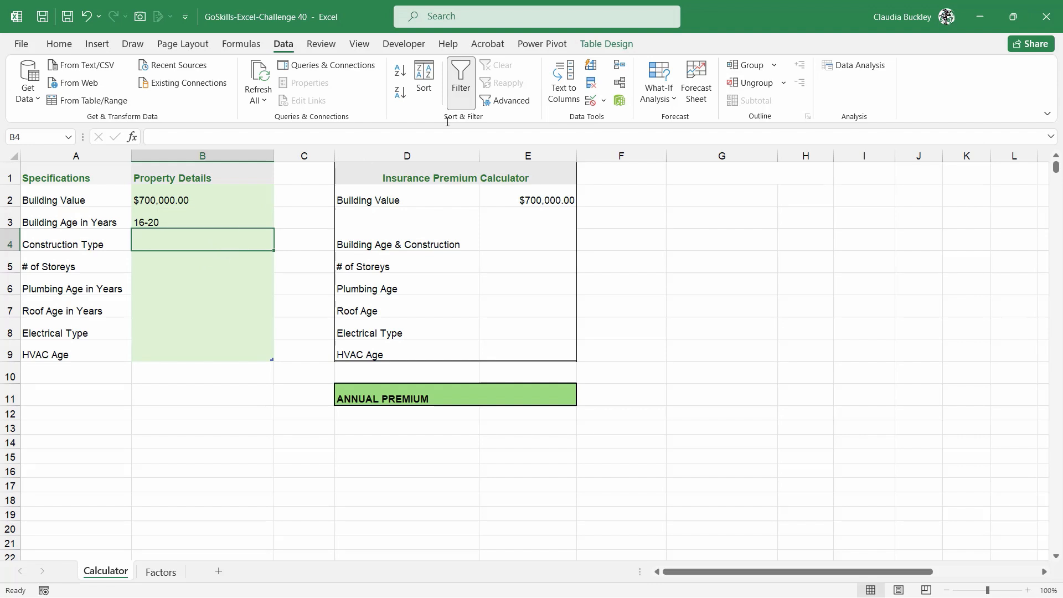
pyautogui.click(590, 101)
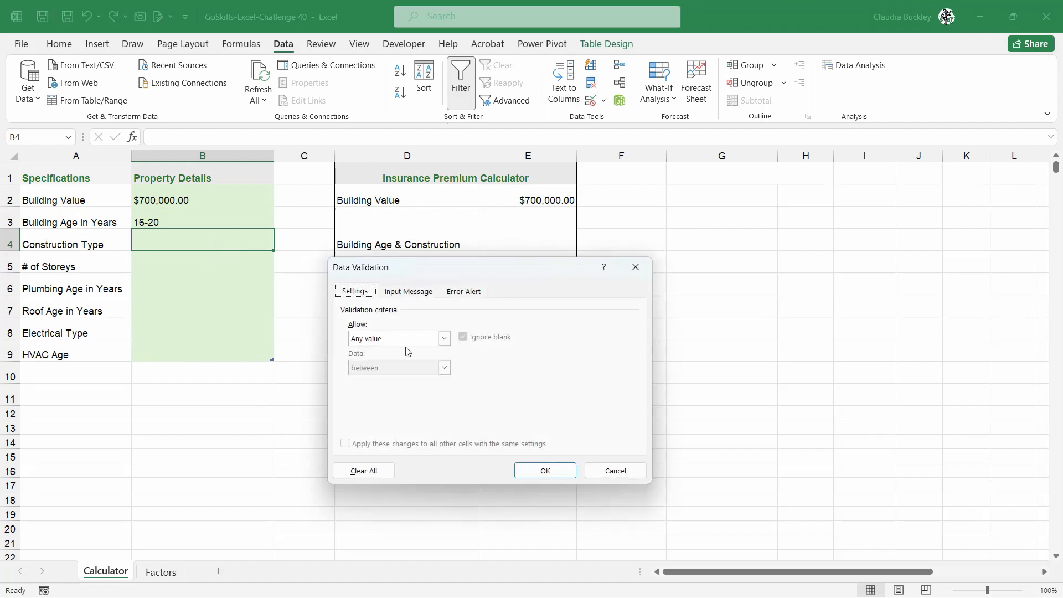
pyautogui.click(444, 338)
pyautogui.click(366, 379)
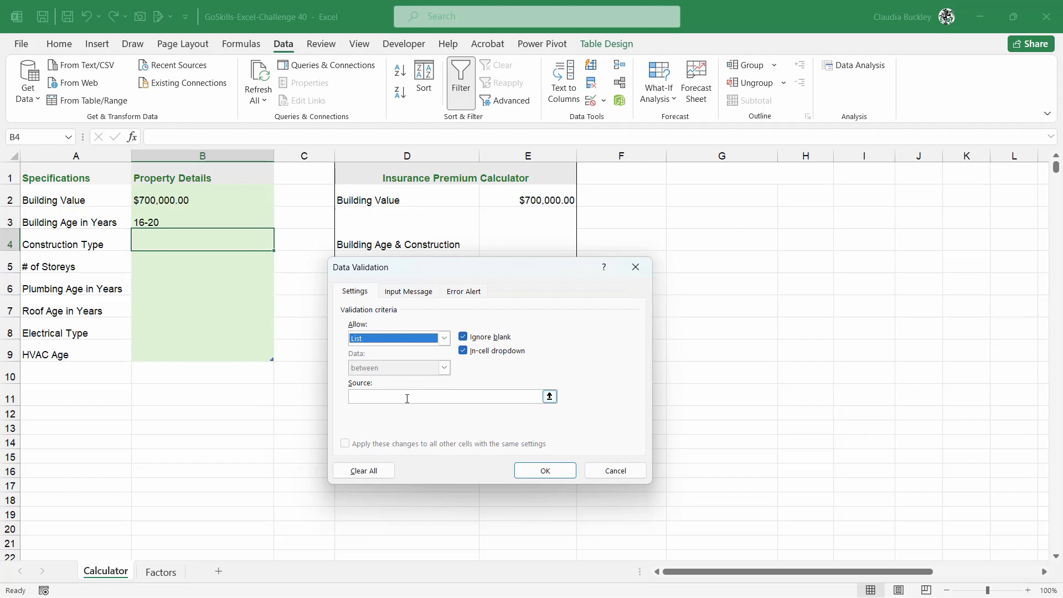
pyautogui.click(549, 397)
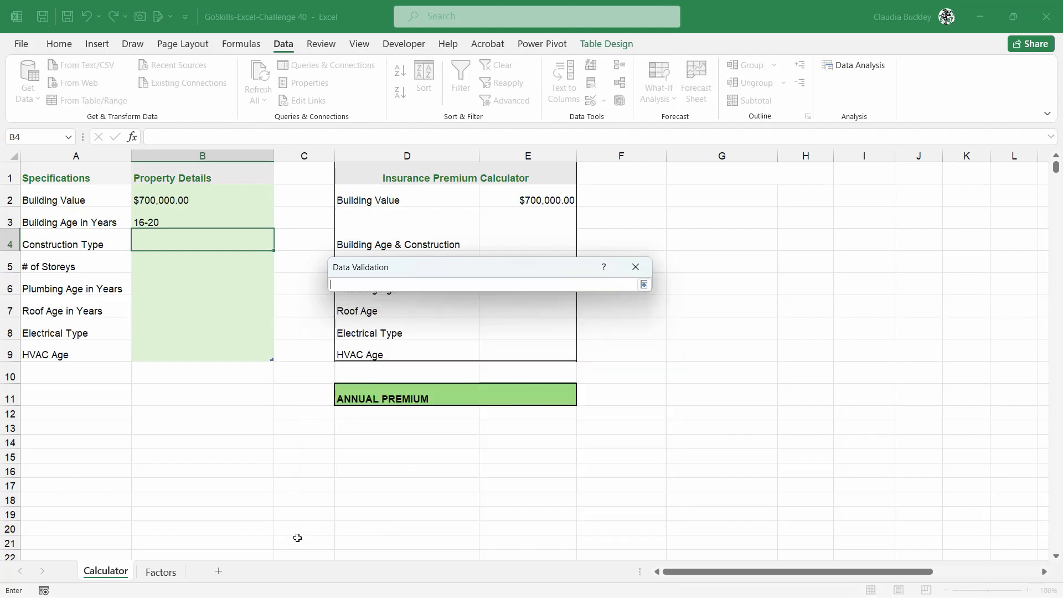
pyautogui.click(160, 572)
pyautogui.moveTo(207, 228); pyautogui.dragTo(410, 228)
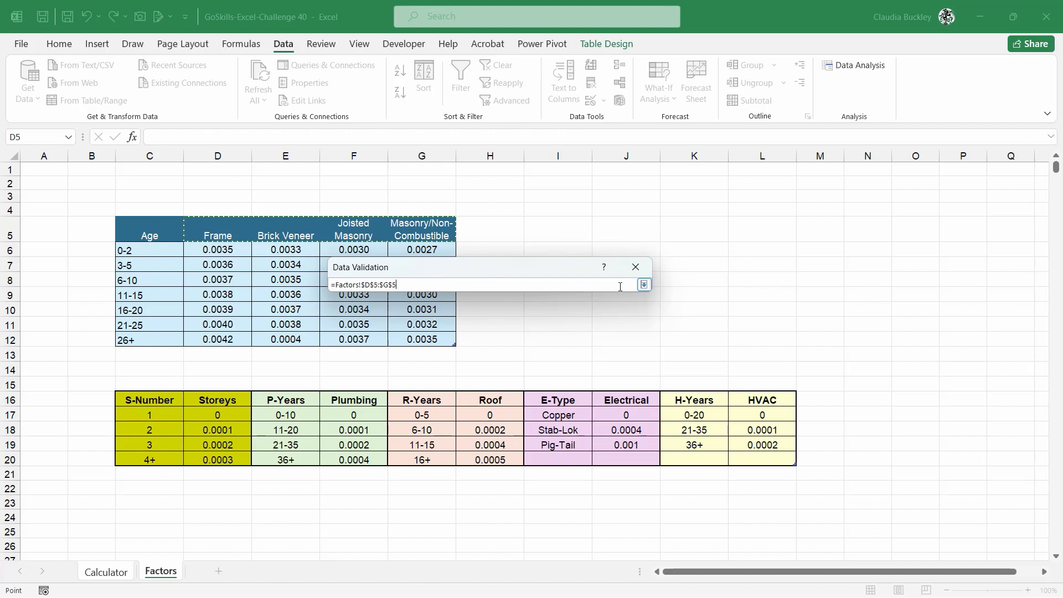
pyautogui.click(644, 284)
pyautogui.click(545, 470)
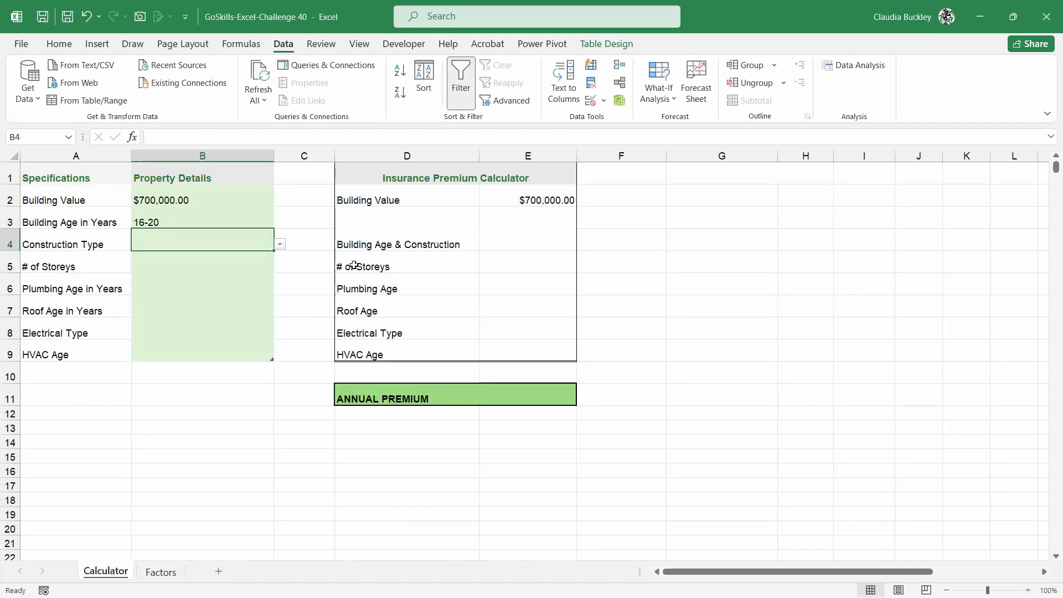
pyautogui.click(276, 246)
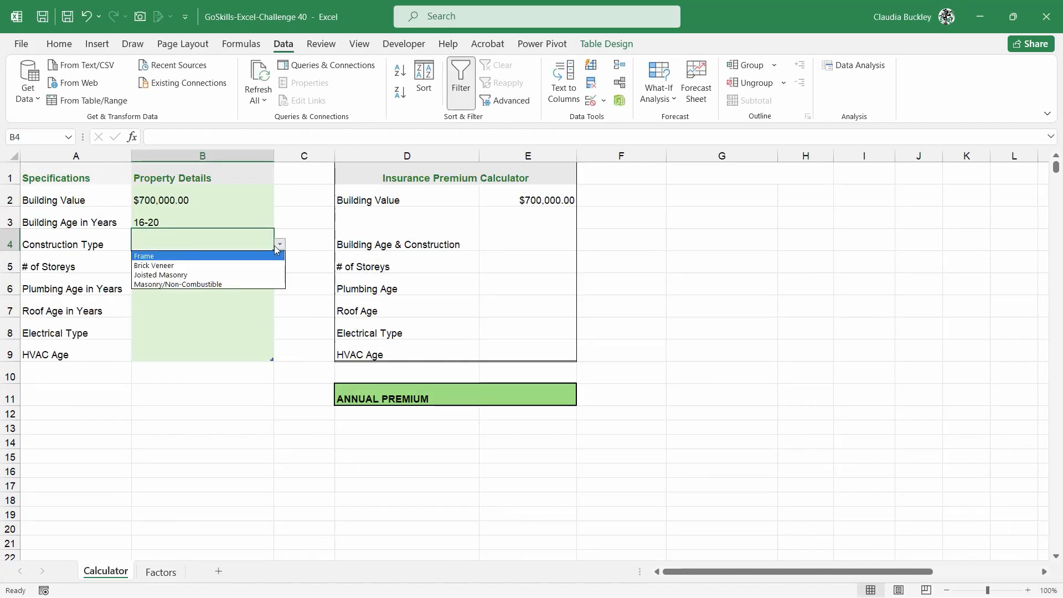
pyautogui.click(256, 285)
# Examine the property detail cells, the calculator's factor cells and the age and construction table on the Factors sheet
pyautogui.click(244, 259)
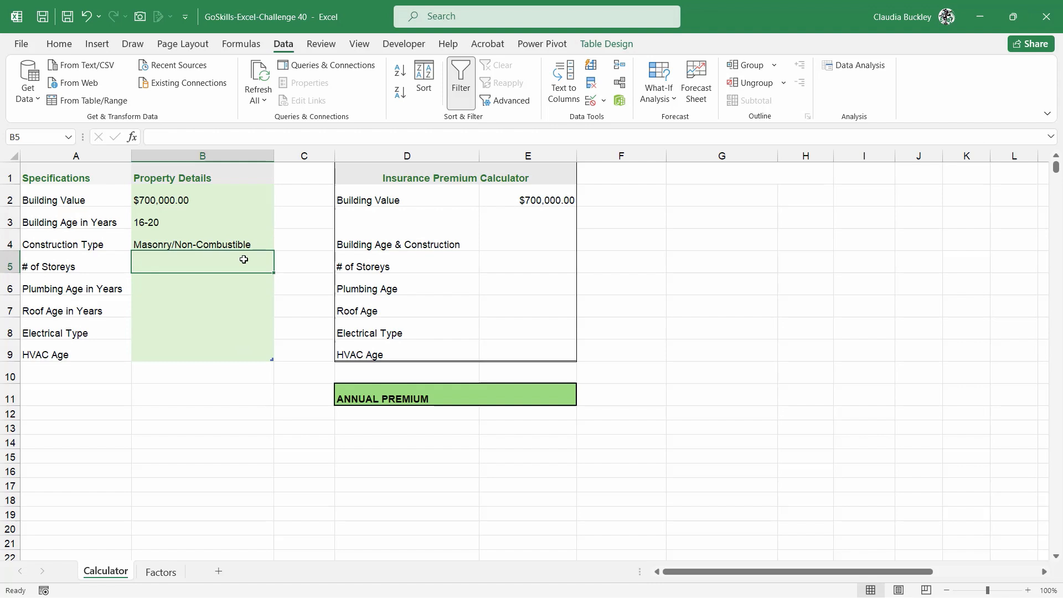
pyautogui.moveTo(244, 259); pyautogui.dragTo(240, 349)
pyautogui.click(245, 262)
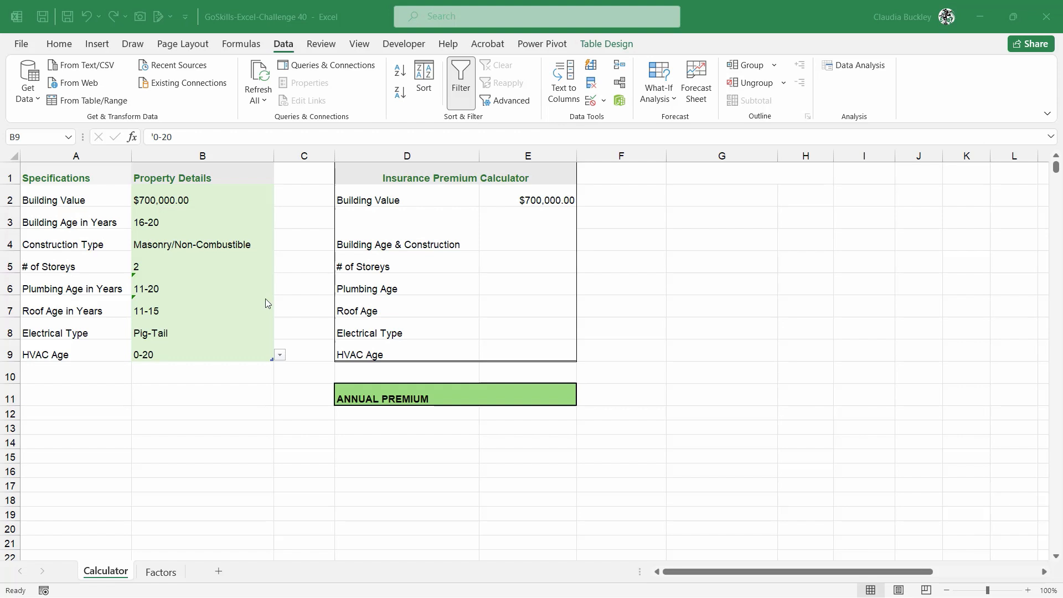
pyautogui.click(538, 230)
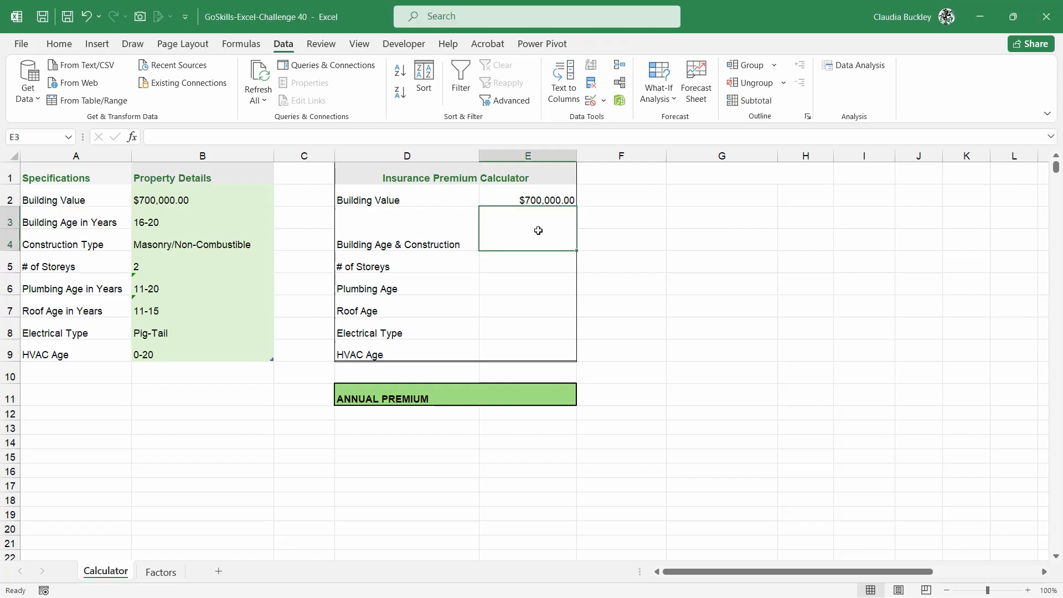
pyautogui.moveTo(538, 231); pyautogui.dragTo(540, 348)
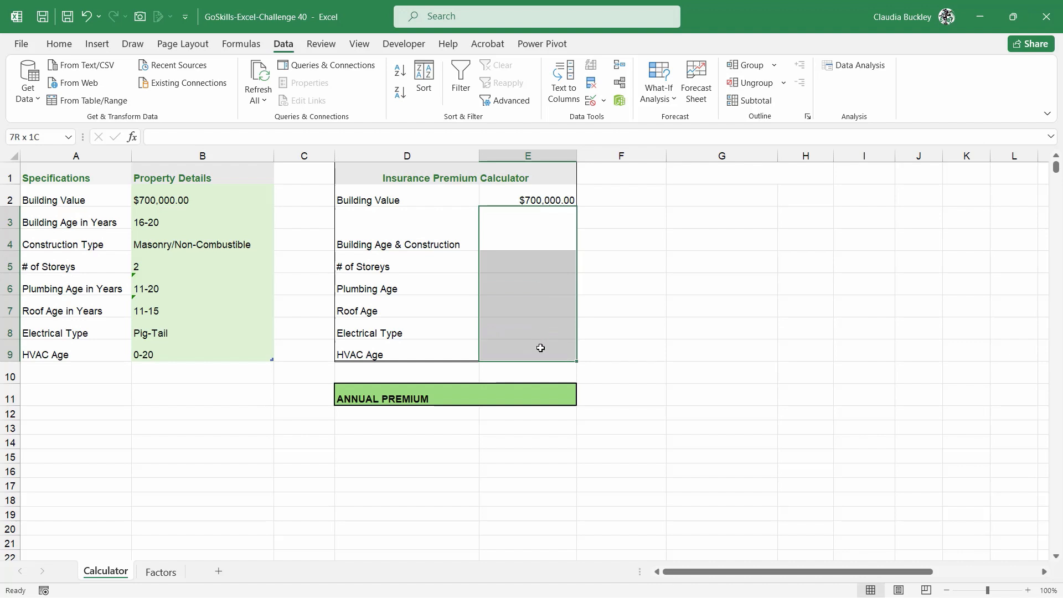
pyautogui.moveTo(176, 216); pyautogui.dragTo(186, 346)
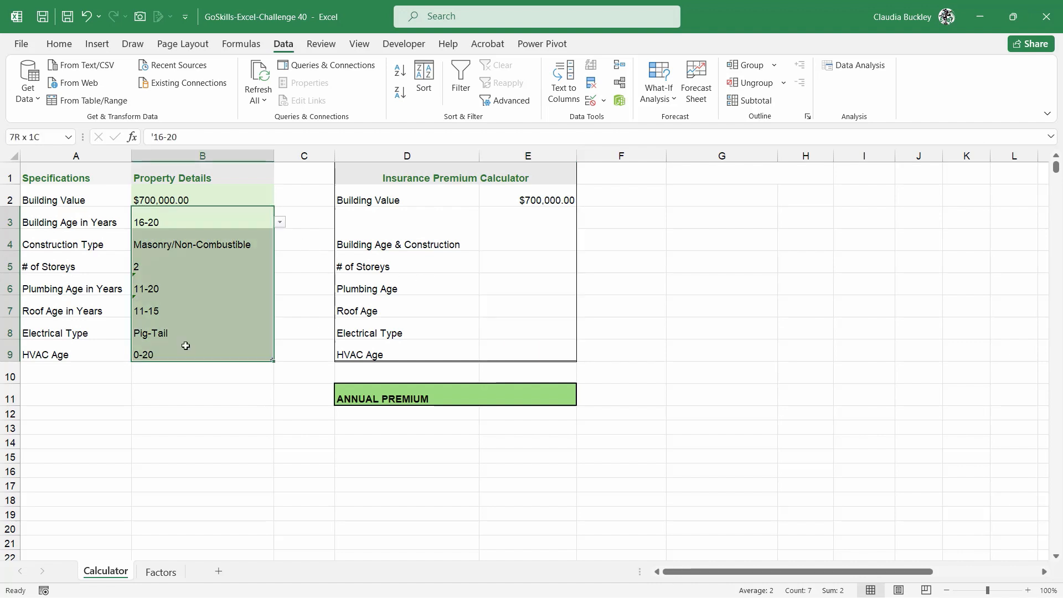
pyautogui.click(540, 234)
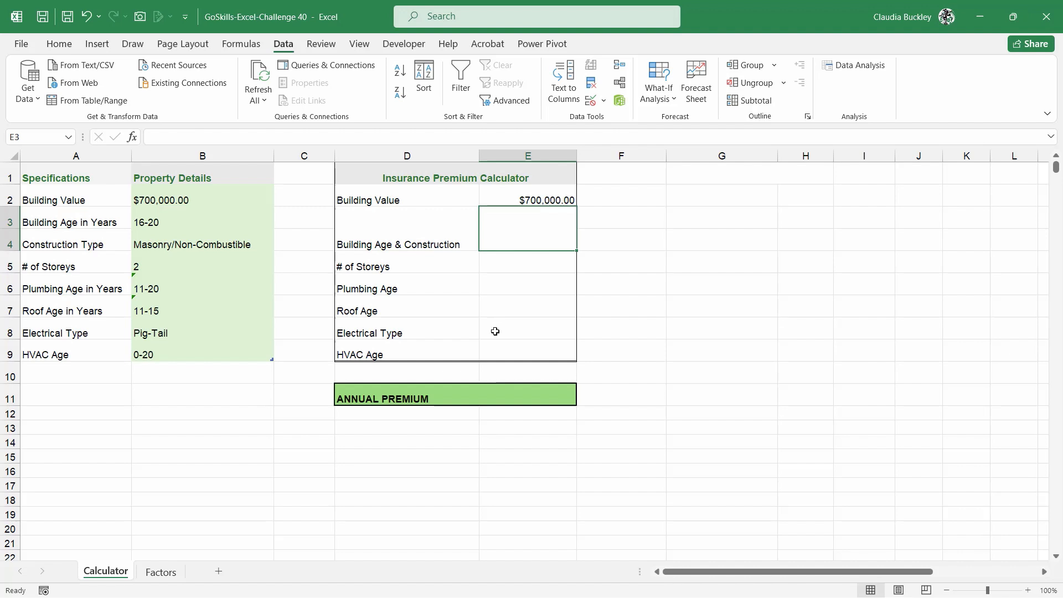
pyautogui.click(178, 579)
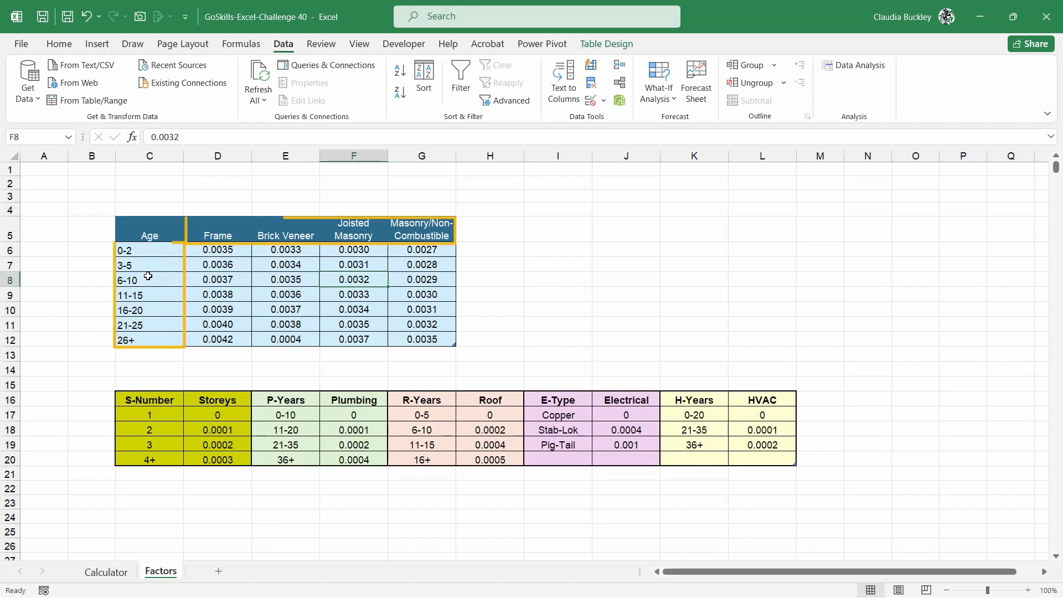
pyautogui.click(106, 573)
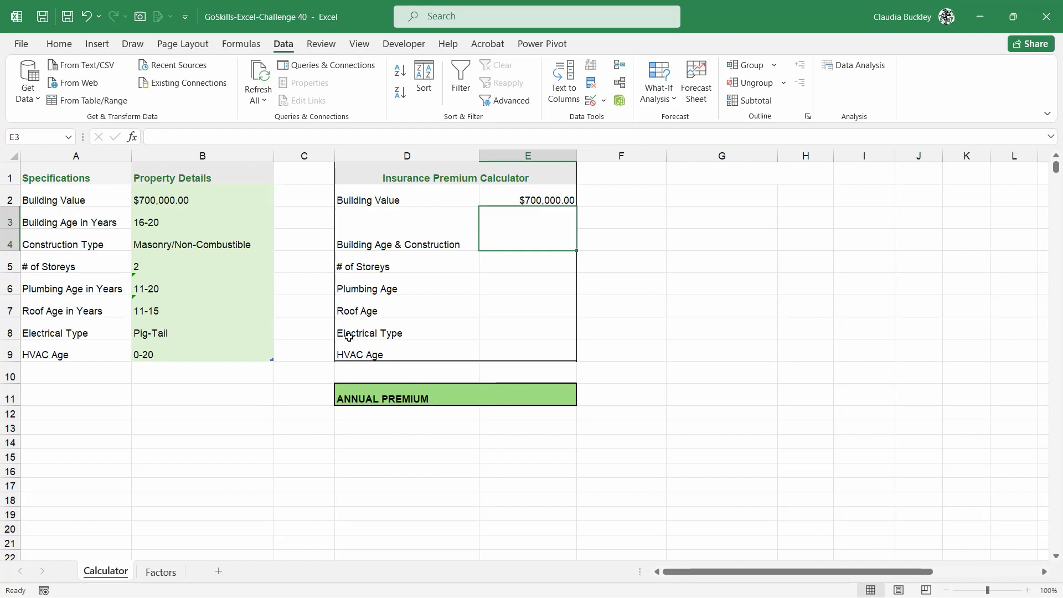
# Start an XLOOKUP formula in E5 with the # of Storeys property detail in B5 as the lookup value
pyautogui.click(491, 266)
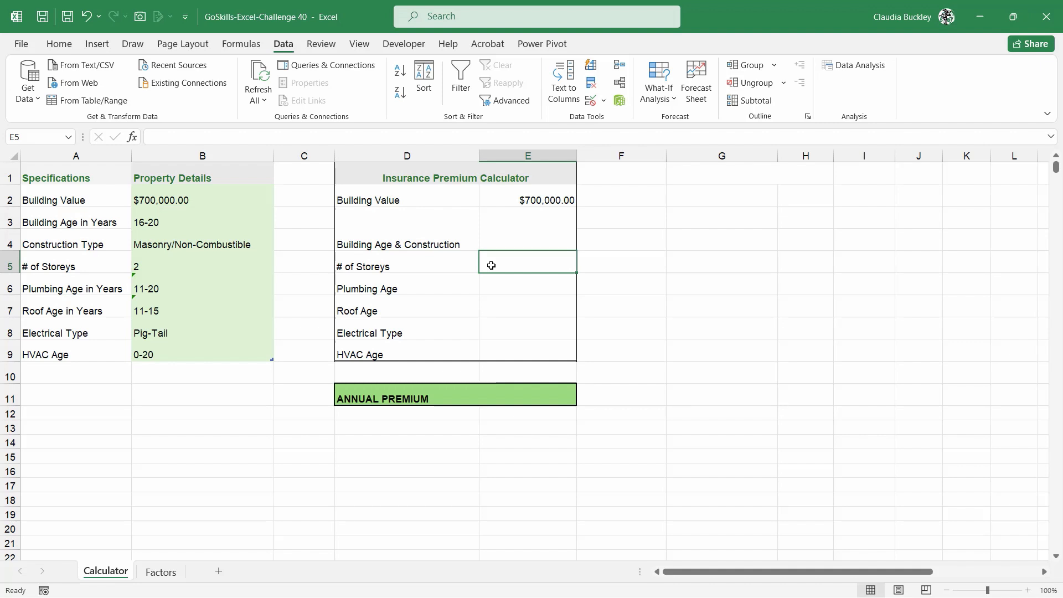
pyautogui.write('=xl')
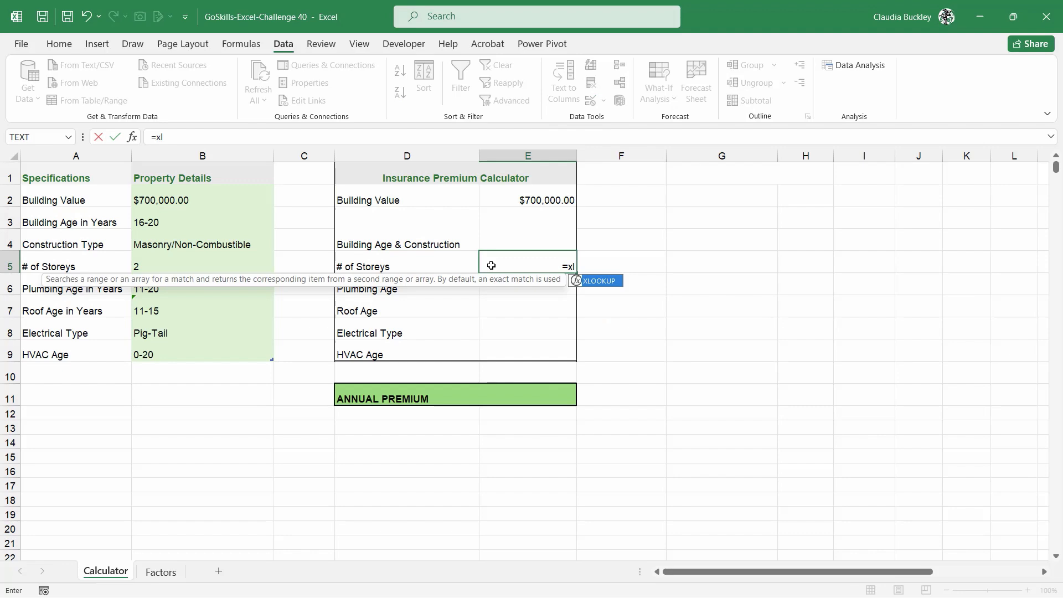
pyautogui.press('Tab')
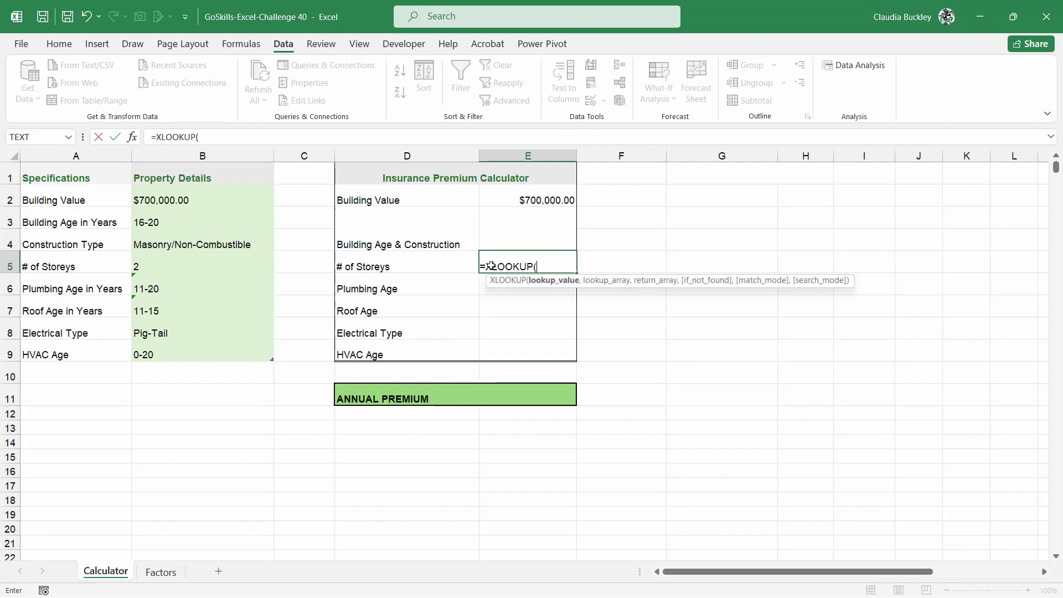
pyautogui.click(177, 266)
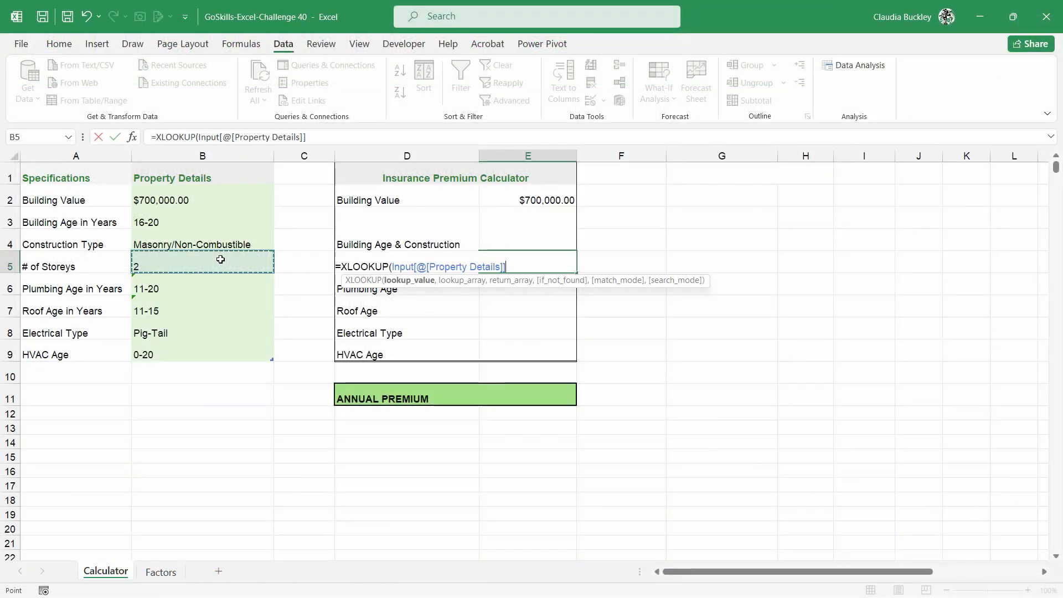
pyautogui.write(',')
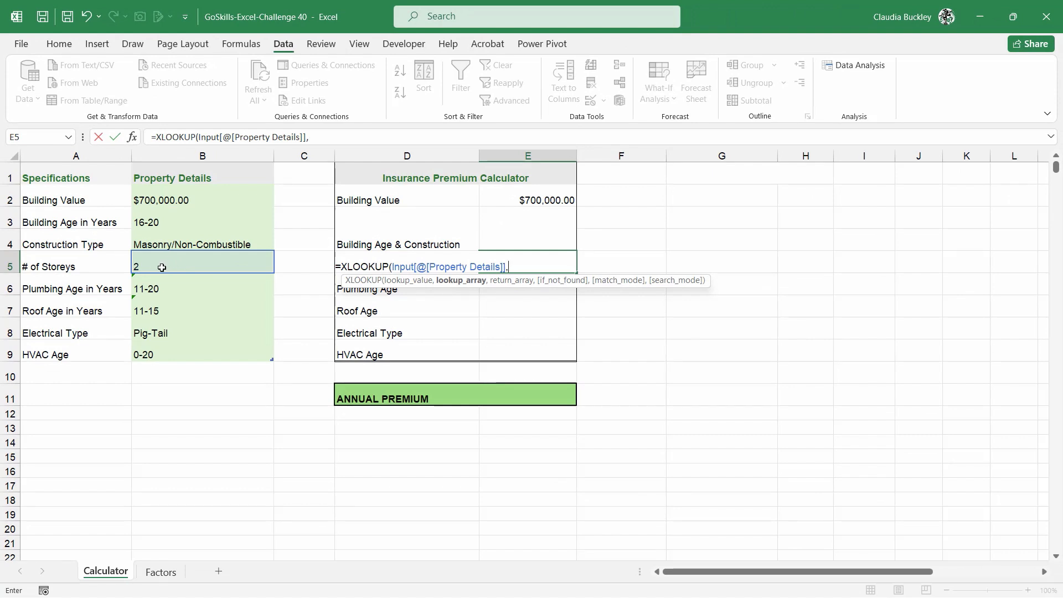
# Set the XLOOKUP lookup array to the S-Number column of the Finishing table
pyautogui.write('fin')
pyautogui.press('Tab')
pyautogui.write('[')
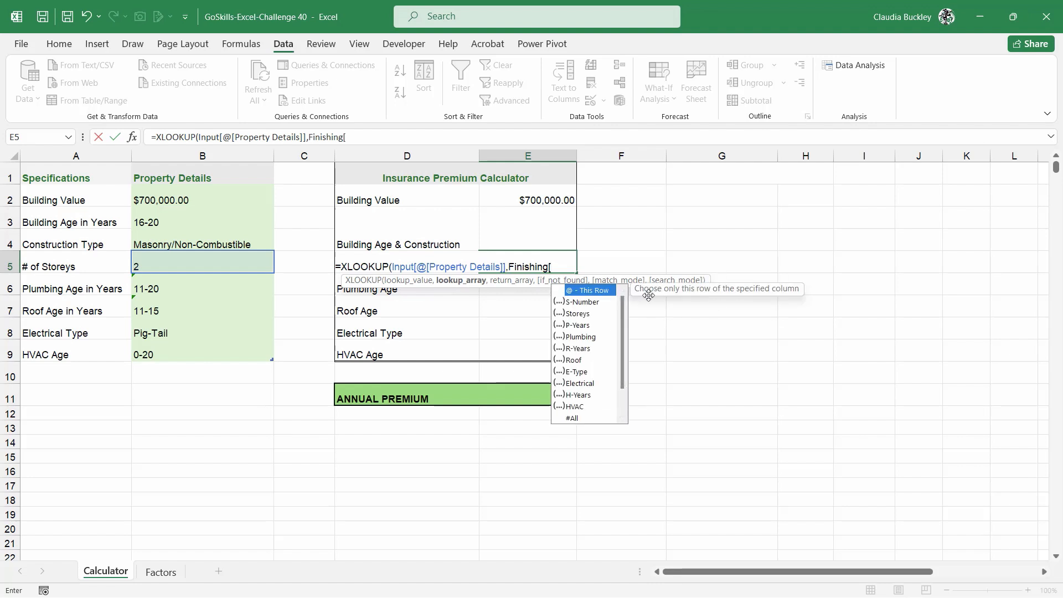
pyautogui.doubleClick(583, 302)
pyautogui.write('],')
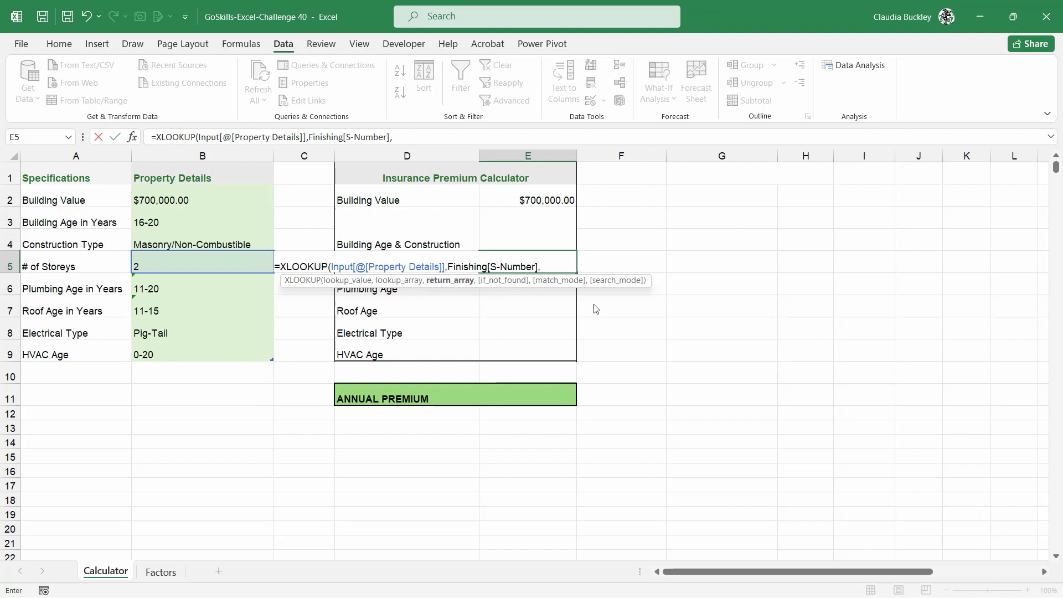
# Complete the # of Storeys XLOOKUP in E5 with the Finishing table's Storeys column as the return array
pyautogui.write('fini')
pyautogui.press('Tab')
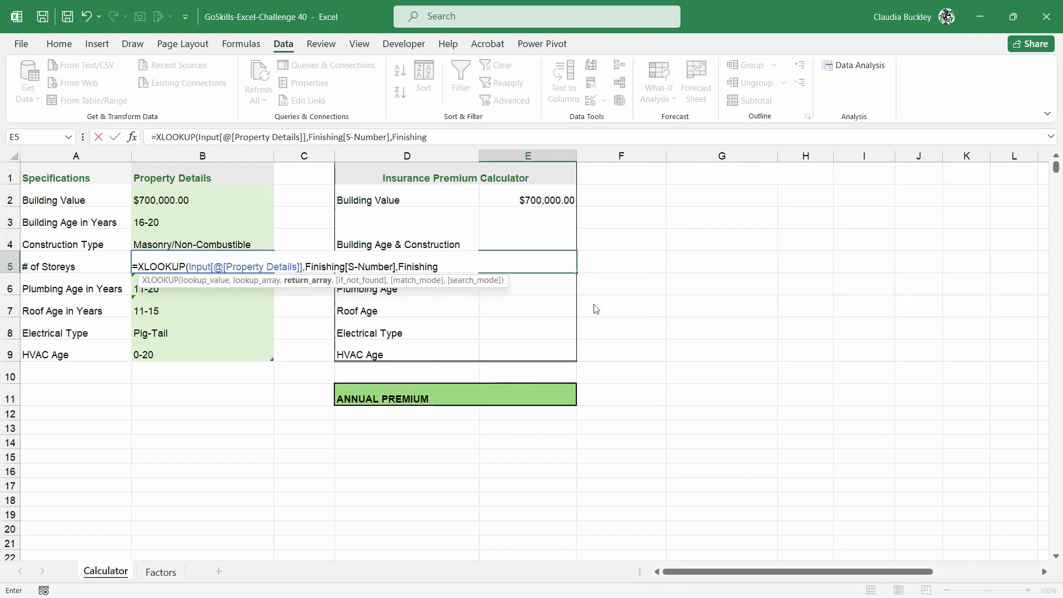
pyautogui.write('[')
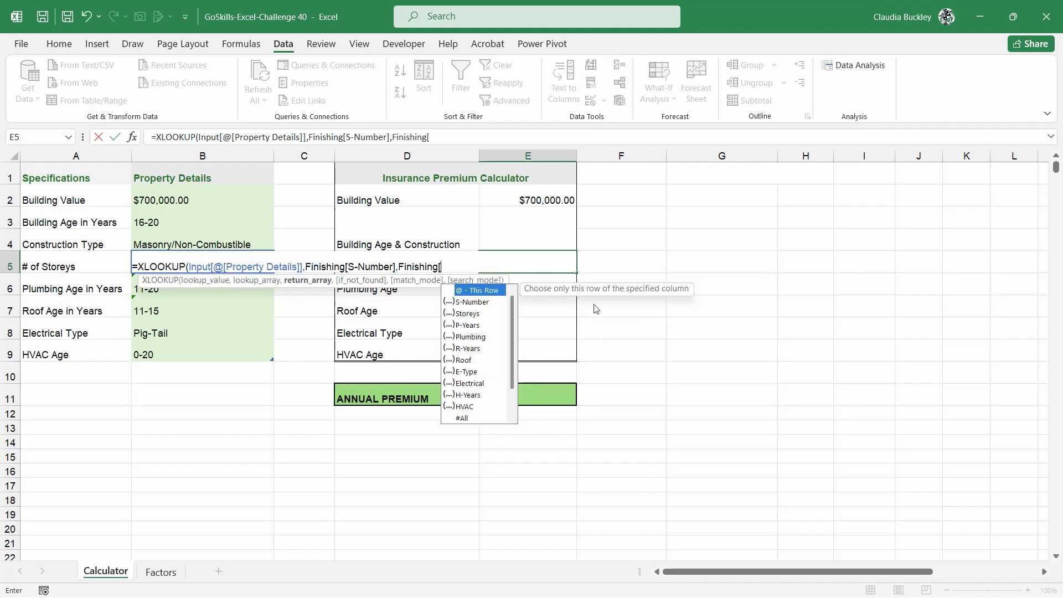
pyautogui.doubleClick(492, 314)
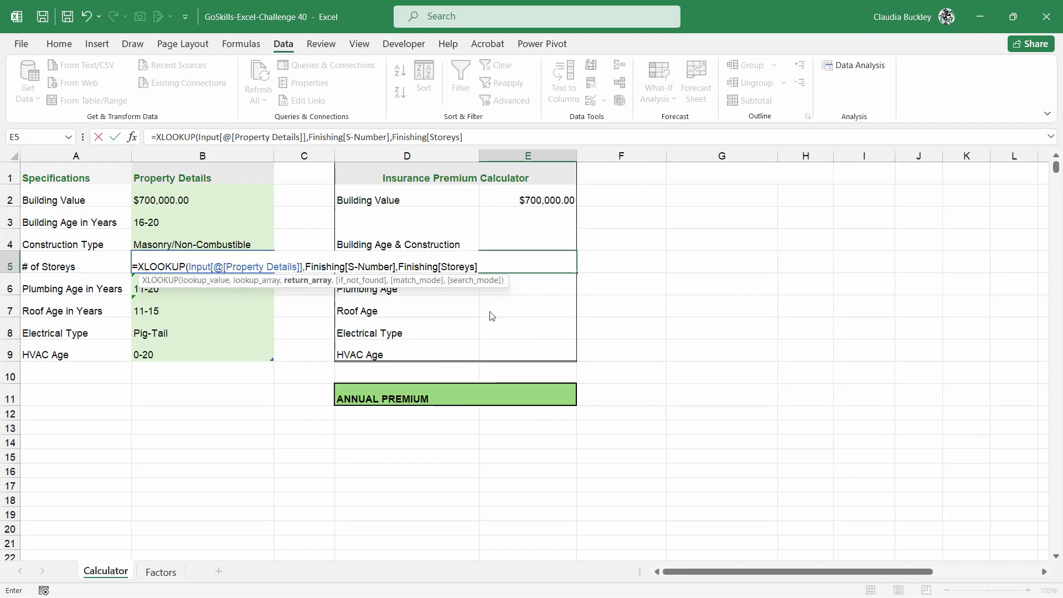
pyautogui.press('Return')
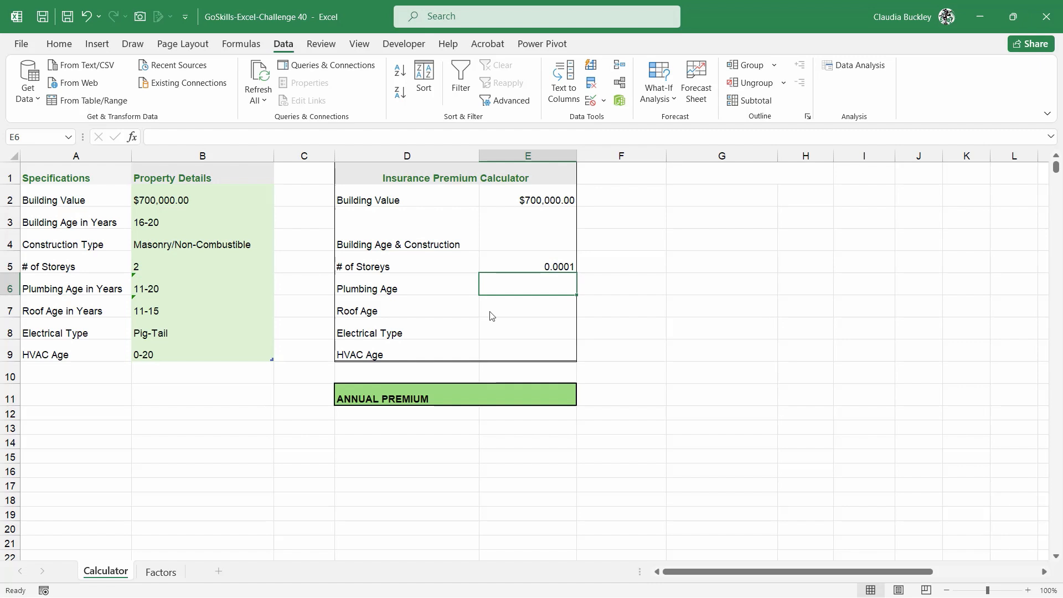
# Check the # of Storeys factor in E5 against the B5 input and the matching storeys row on the Factors sheet
pyautogui.press('Up')
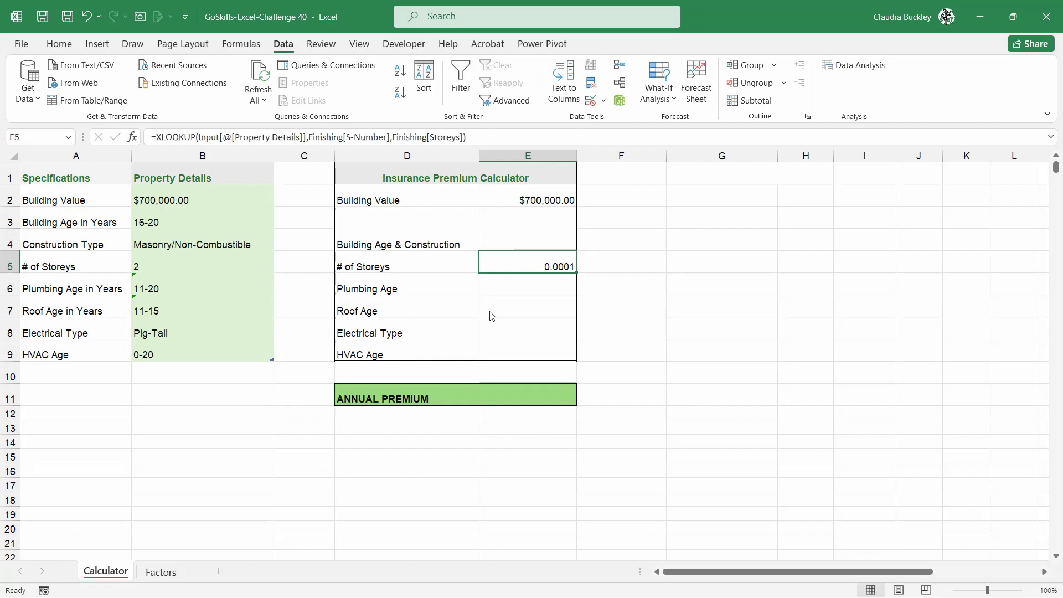
pyautogui.click(190, 262)
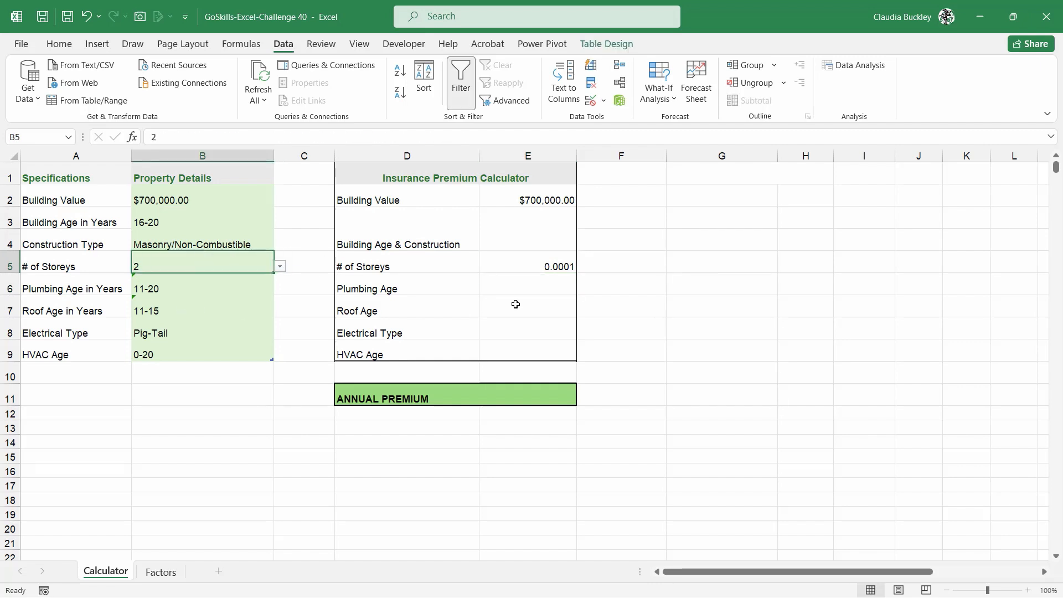
pyautogui.click(541, 268)
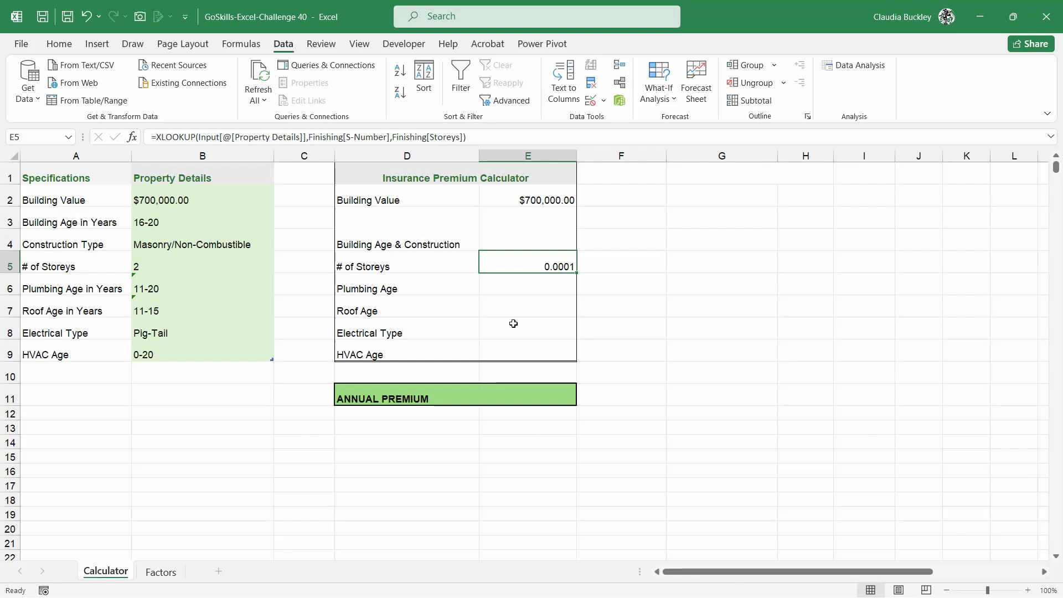
pyautogui.click(169, 571)
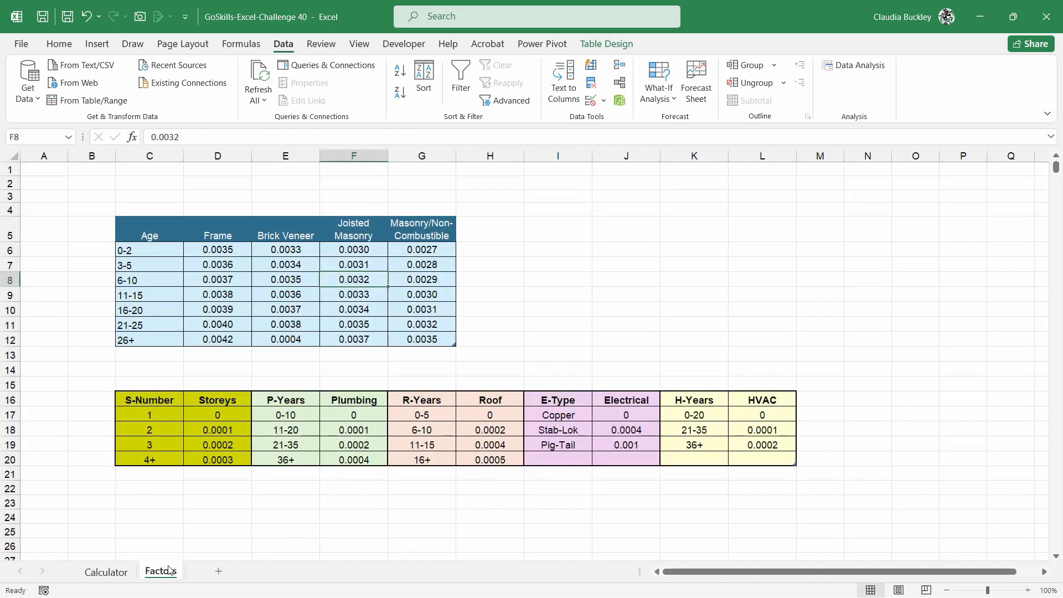
pyautogui.click(154, 431)
pyautogui.click(194, 429)
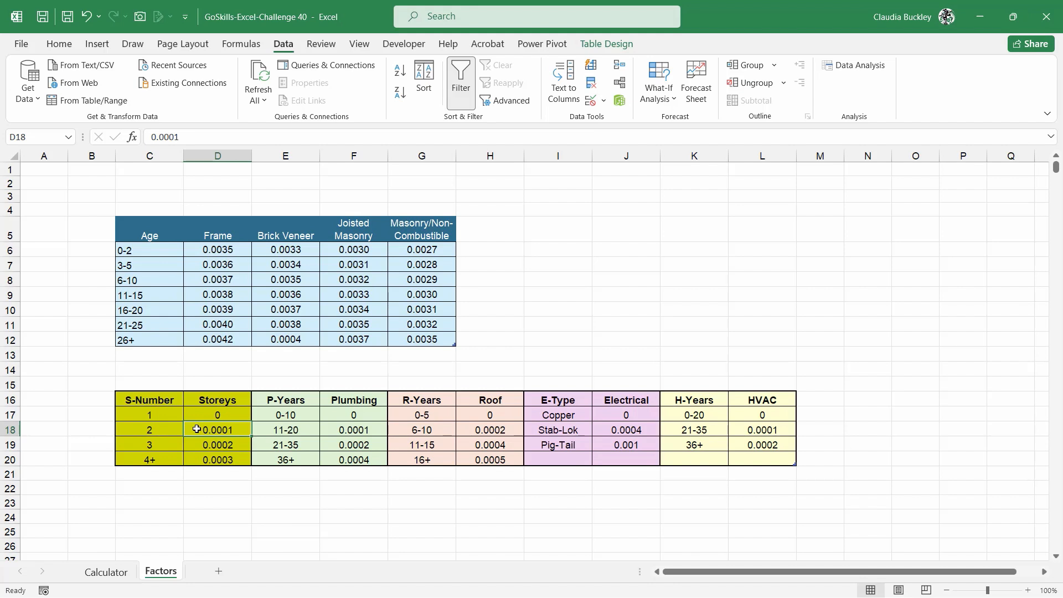
pyautogui.click(122, 572)
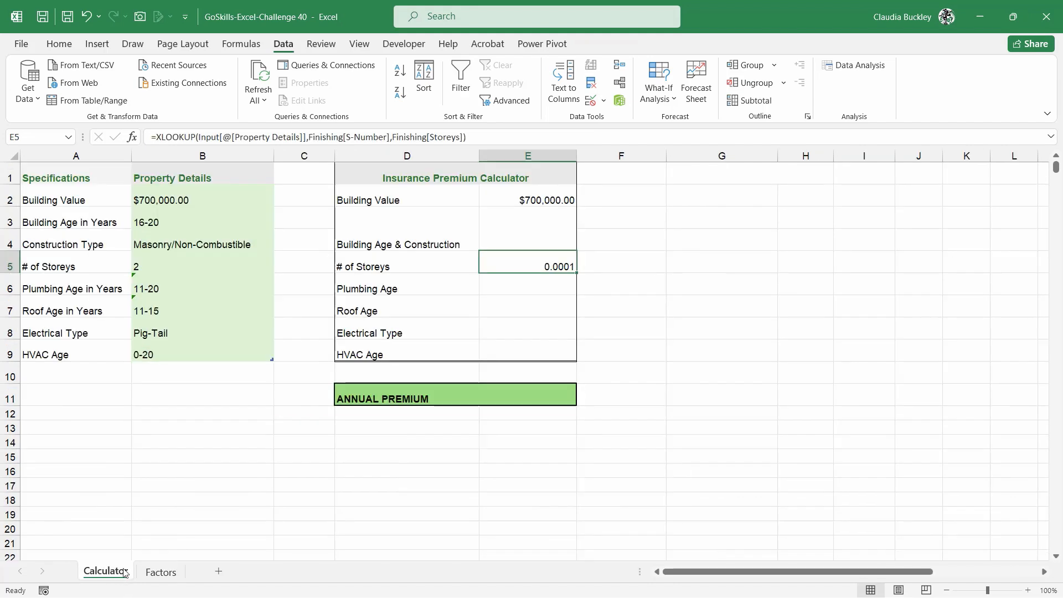
pyautogui.press('Down')
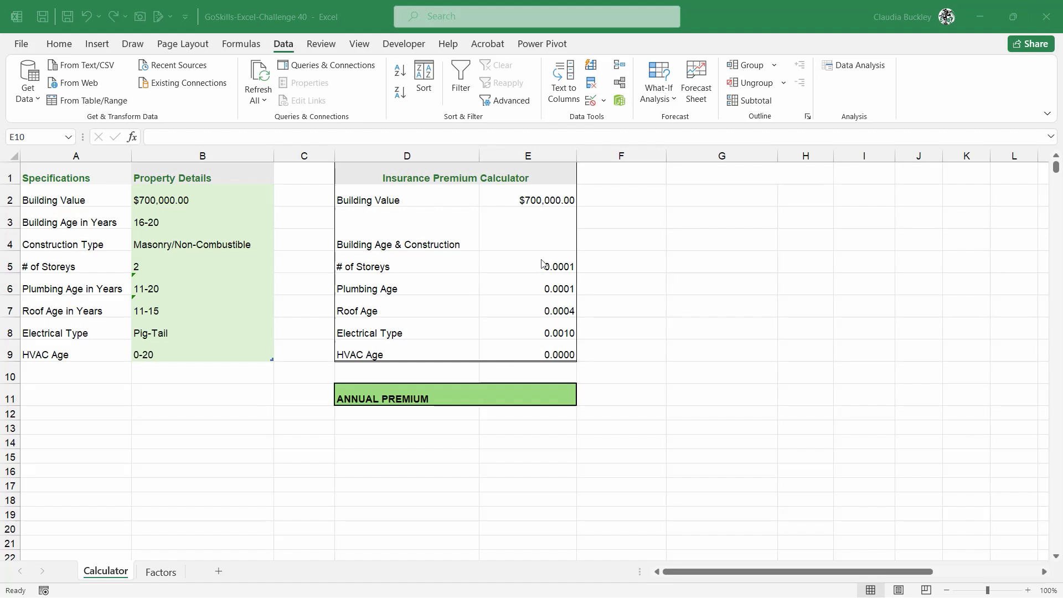
# Start an XLOOKUP formula in Building Age & Construction cell E3 with the building age in B3 as the lookup value
pyautogui.click(525, 233)
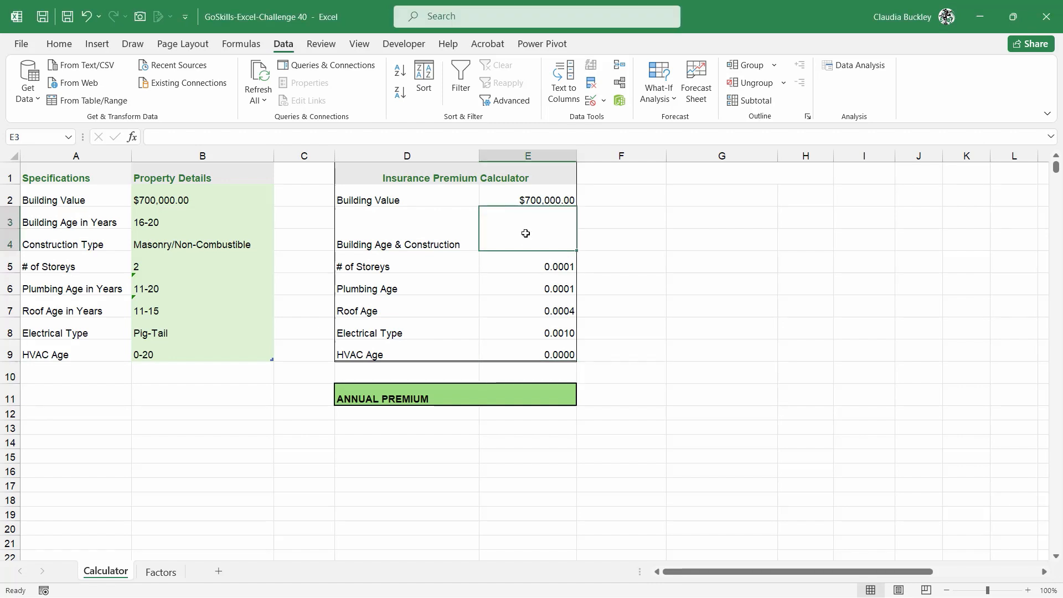
pyautogui.click(179, 569)
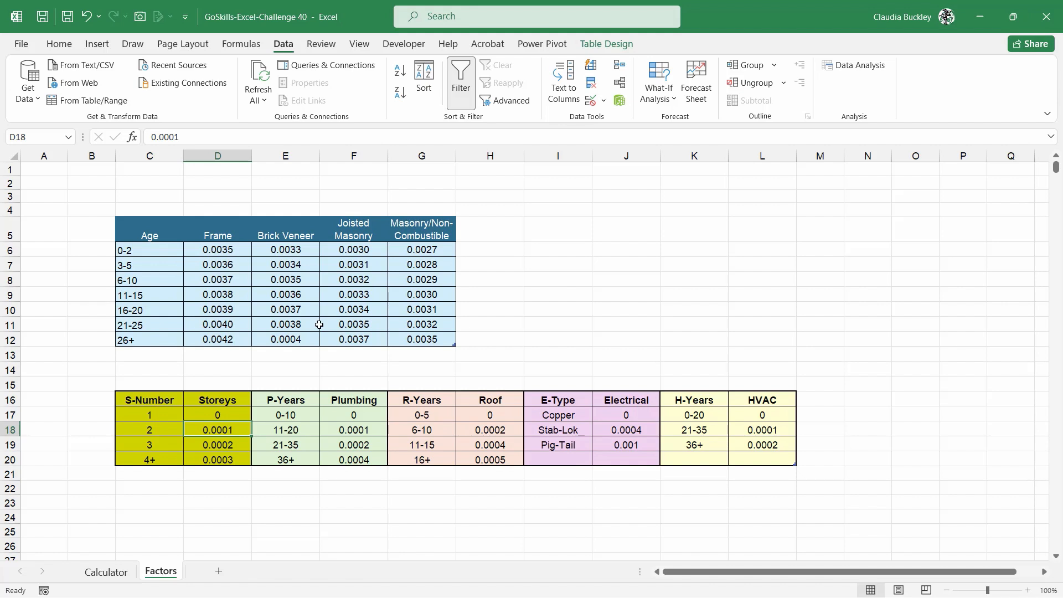
pyautogui.click(106, 571)
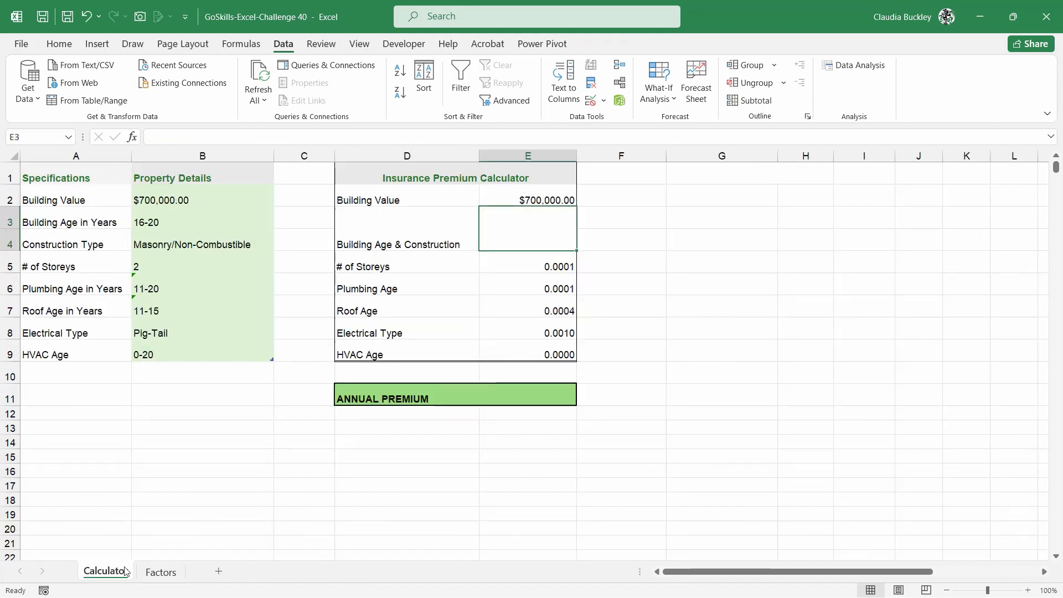
pyautogui.write('=')
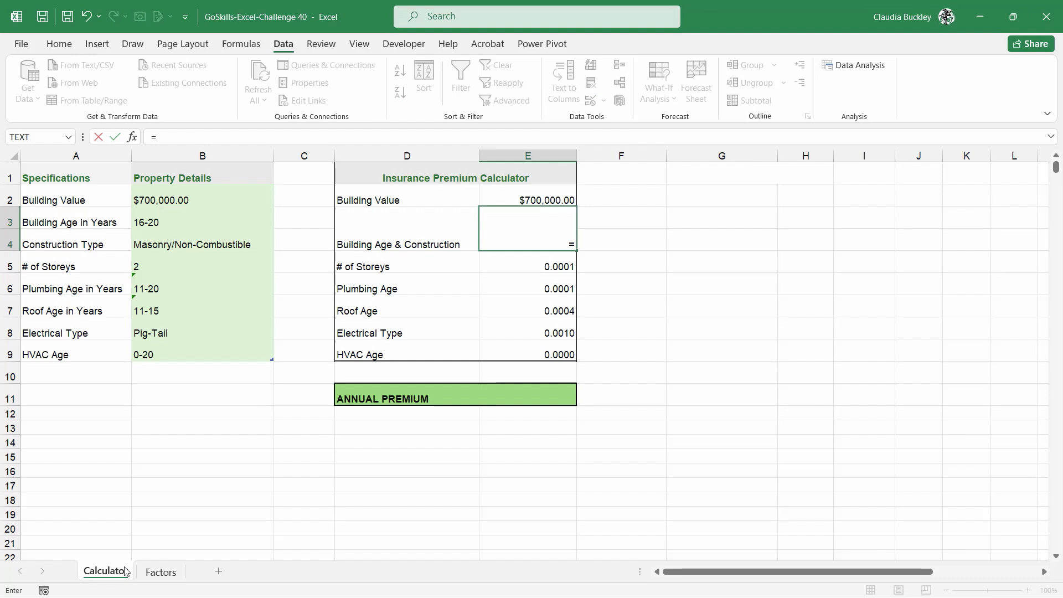
pyautogui.write('x')
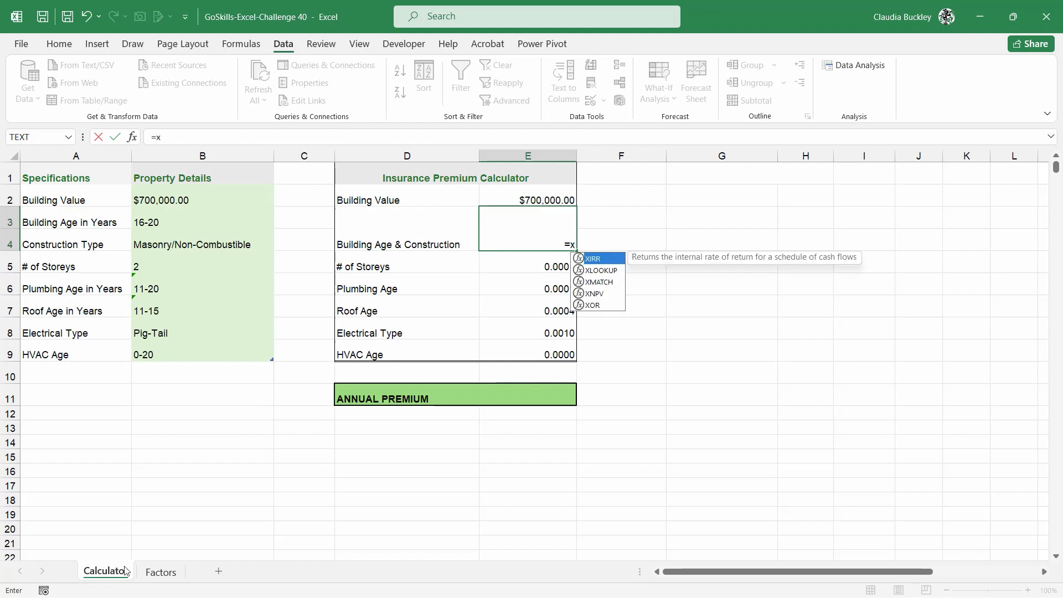
pyautogui.write('l')
pyautogui.press('Tab')
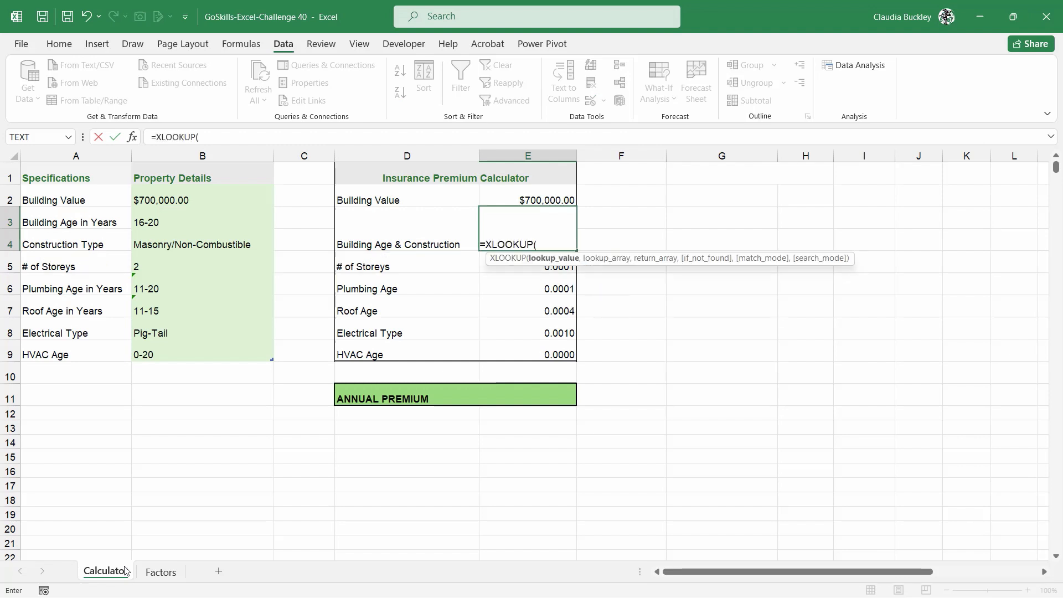
pyautogui.click(163, 222)
pyautogui.write(',')
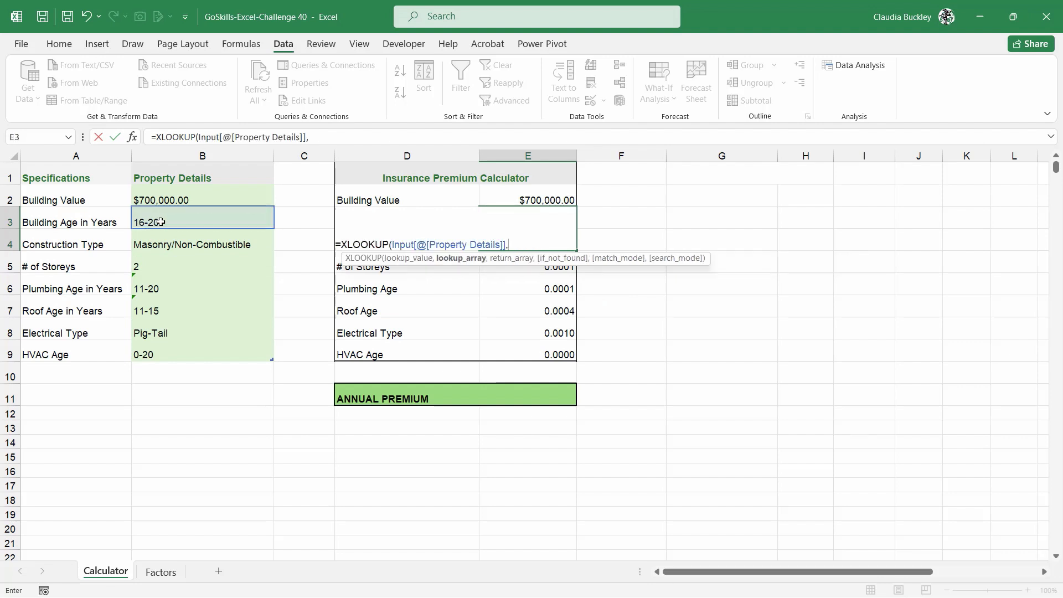
# Set the lookup array of the E3 formula to the Age column of the Building table
pyautogui.write('bui')
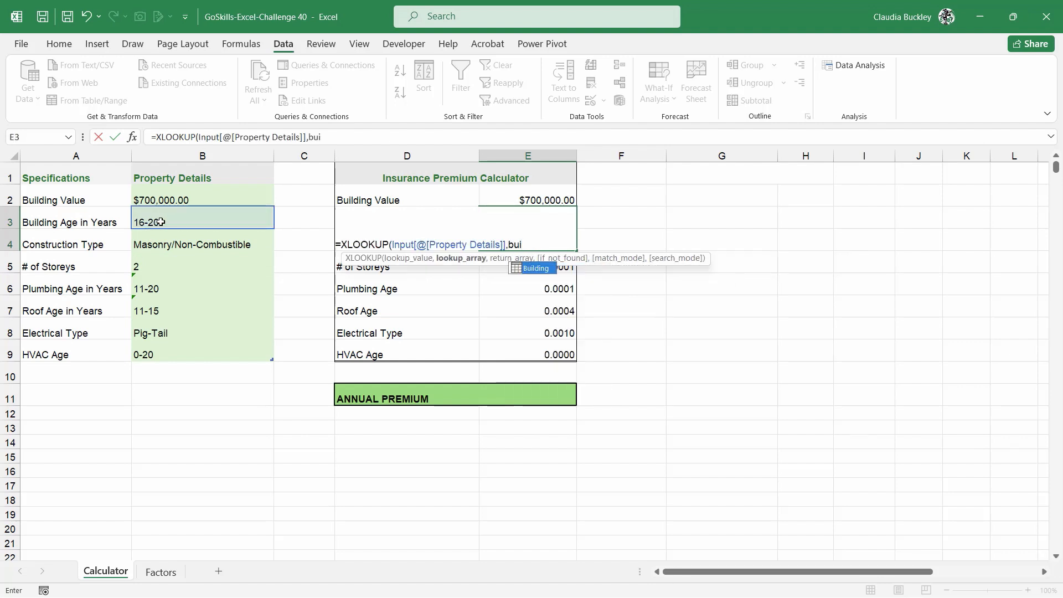
pyautogui.press('Tab')
pyautogui.write('[')
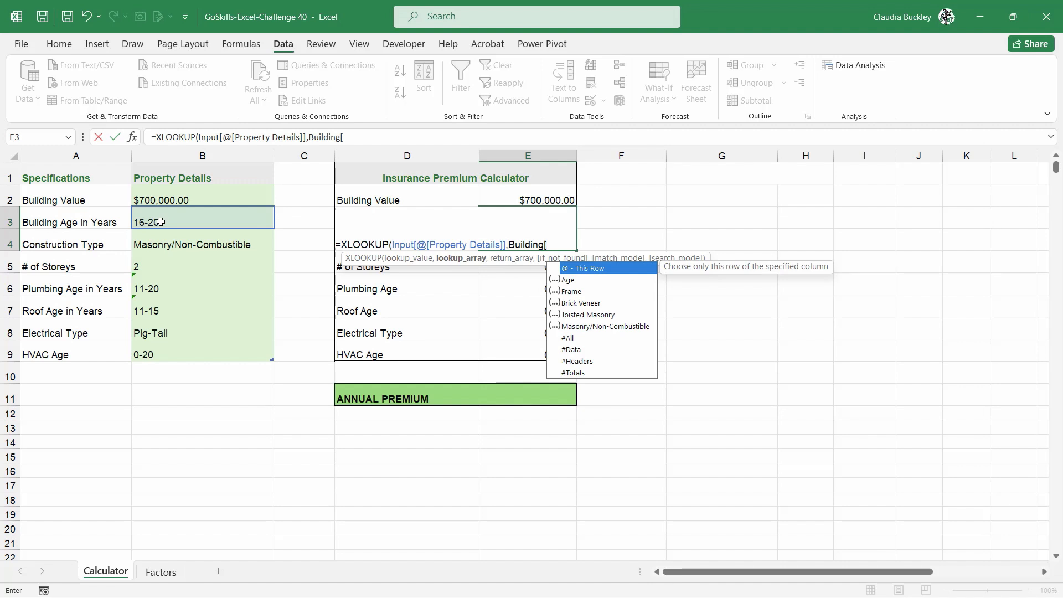
pyautogui.doubleClick(583, 284)
pyautogui.write(',')
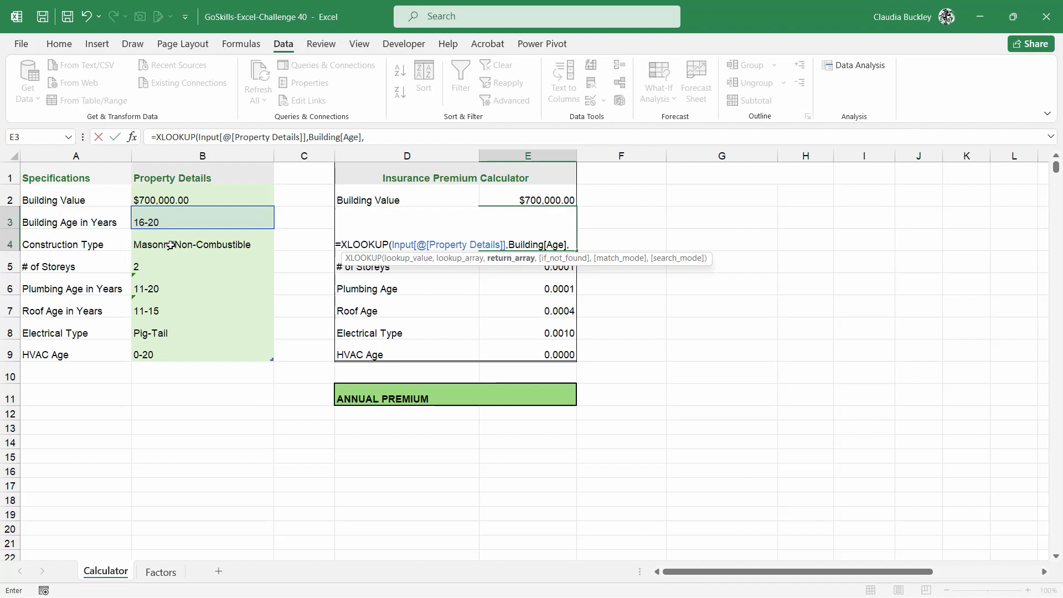
# Nest a second XLOOKUP as the return array, looking up Construction Type B4 in Building[#Headers]
pyautogui.write('xlo')
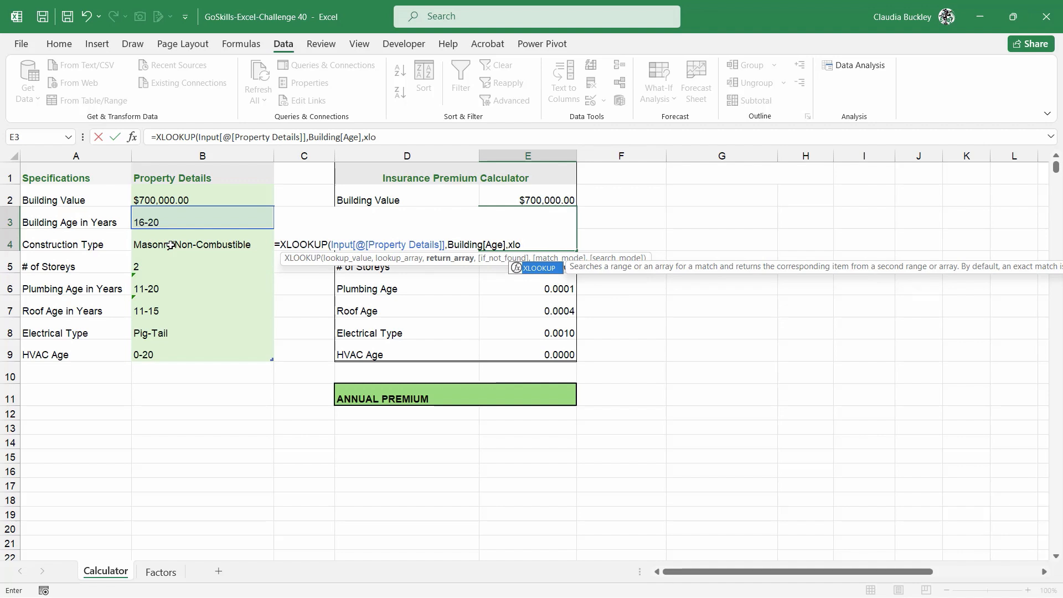
pyautogui.press('Tab')
pyautogui.click(157, 244)
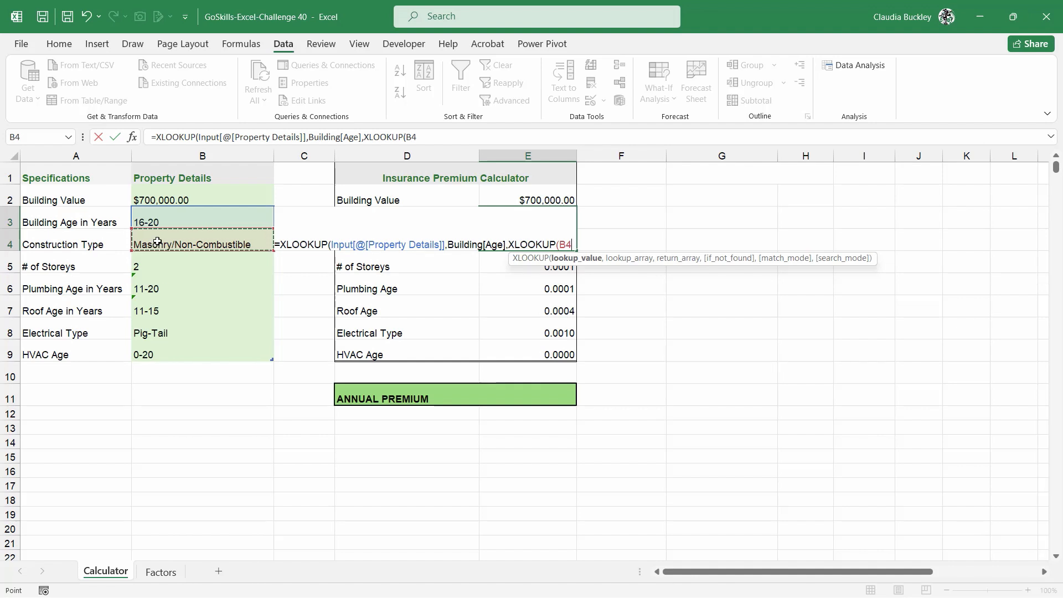
pyautogui.write(',')
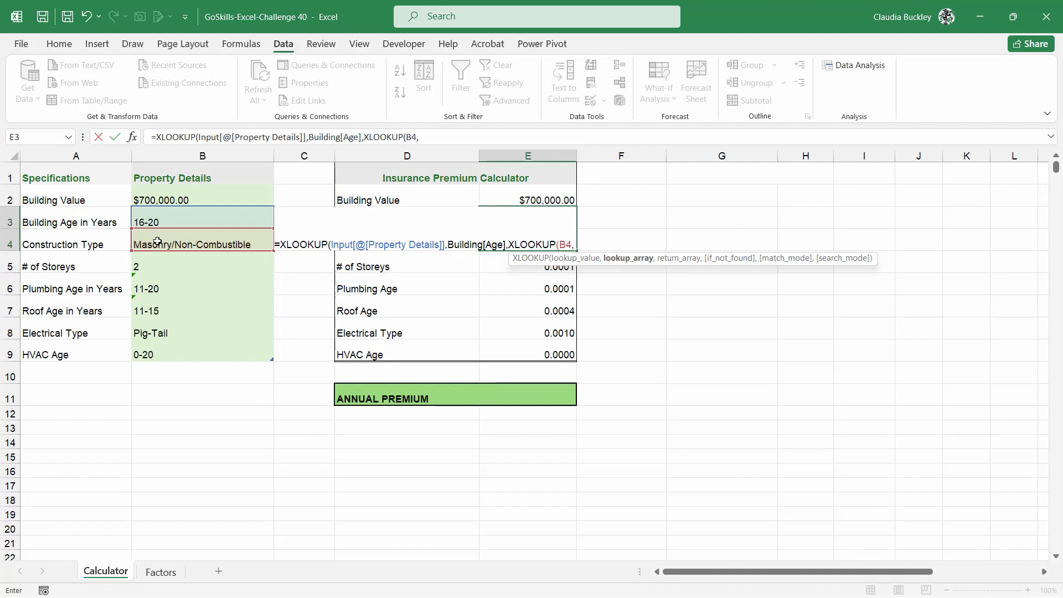
pyautogui.write('Building')
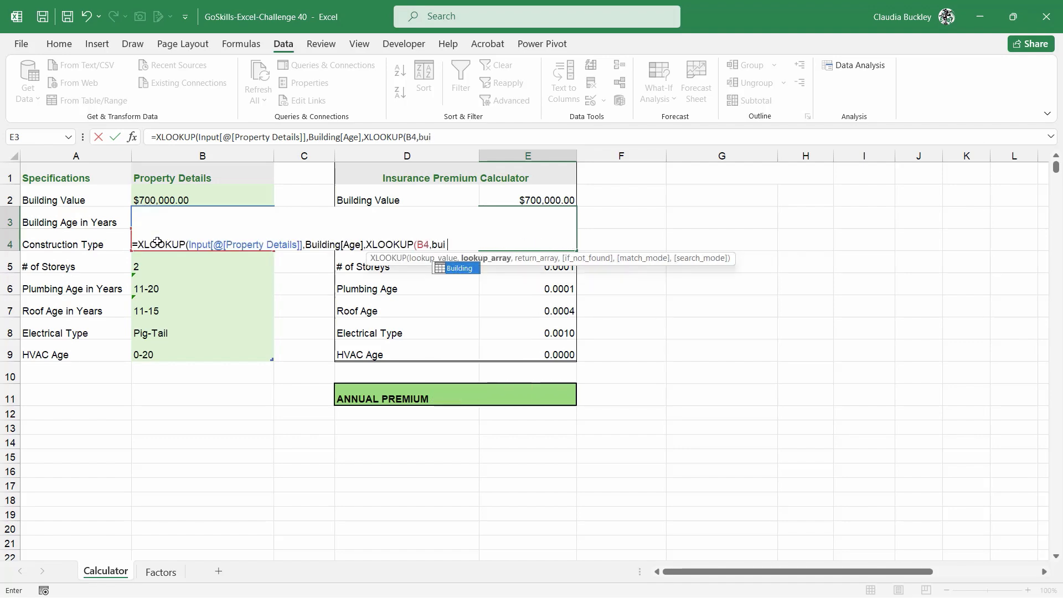
pyautogui.write('[')
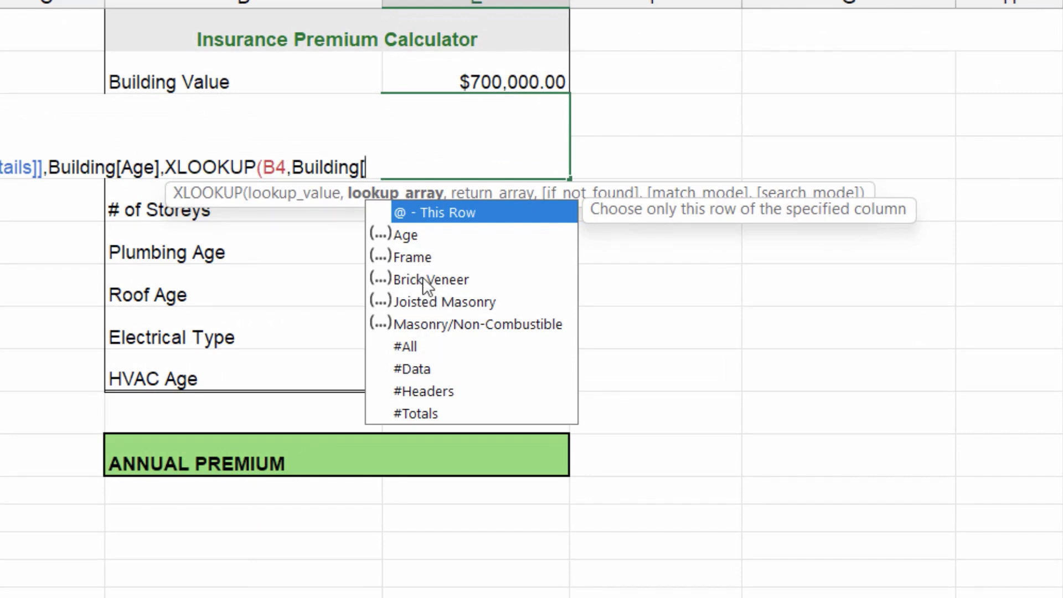
pyautogui.doubleClick(438, 390)
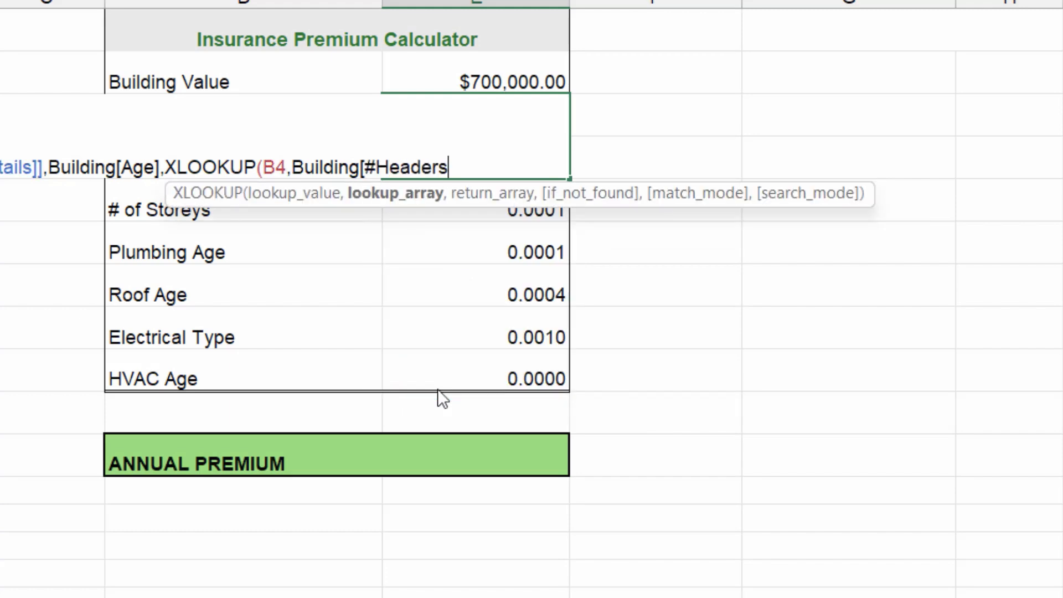
pyautogui.write('],')
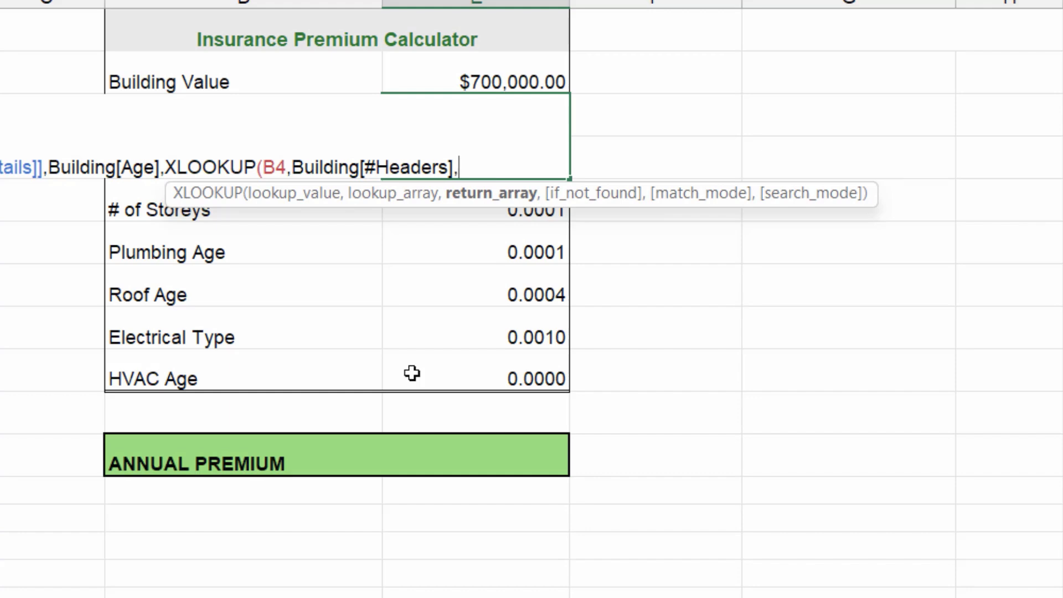
# Set the nested XLOOKUP's return array to Building[#Data], close both functions and enter the formula in E3
pyautogui.write('bui')
pyautogui.press('Tab')
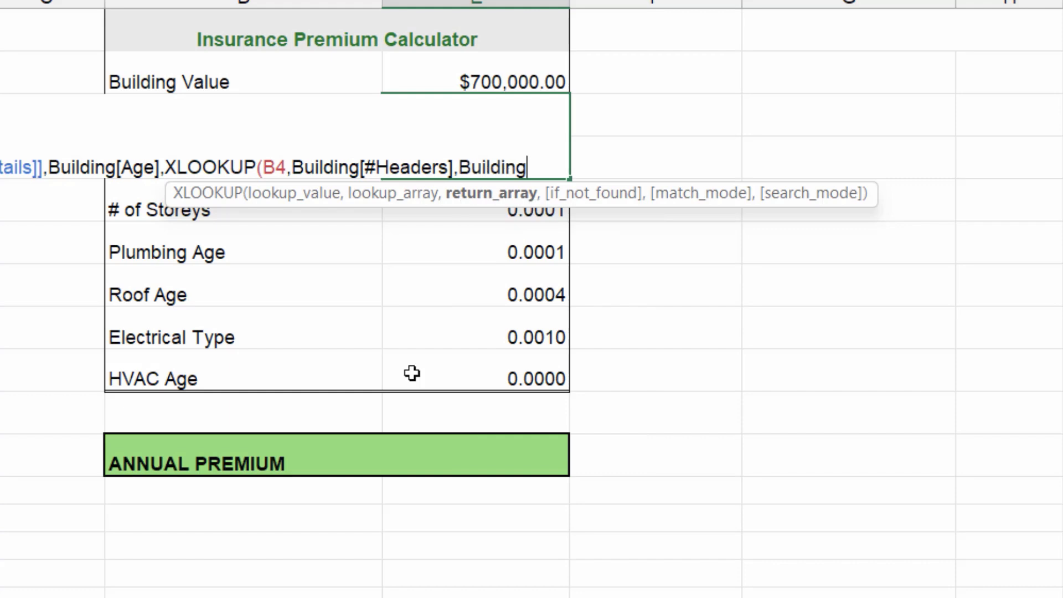
pyautogui.write('[')
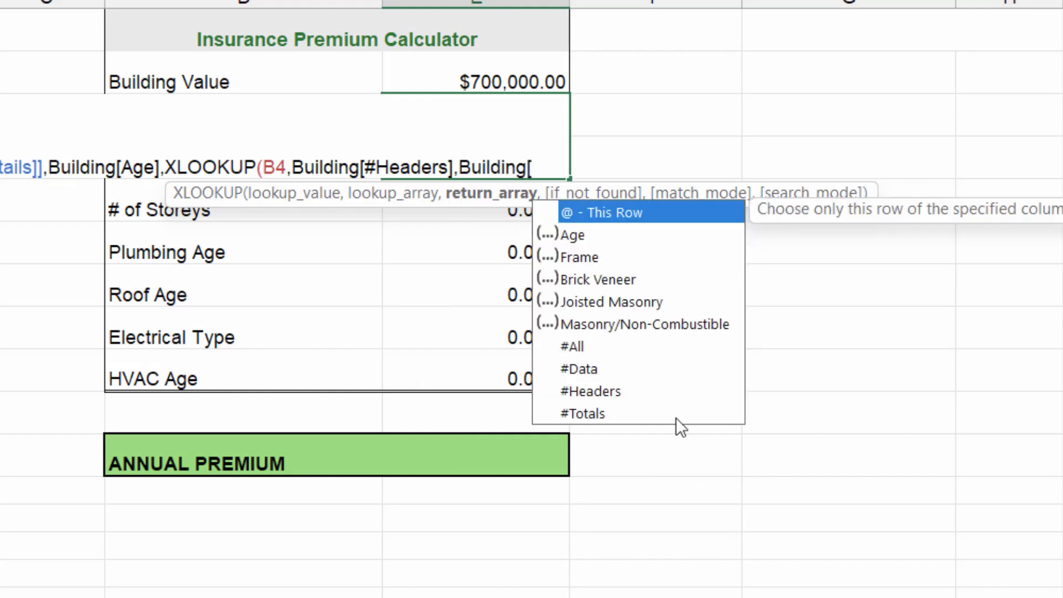
pyautogui.click(598, 368)
pyautogui.press('Tab')
pyautogui.write(')')
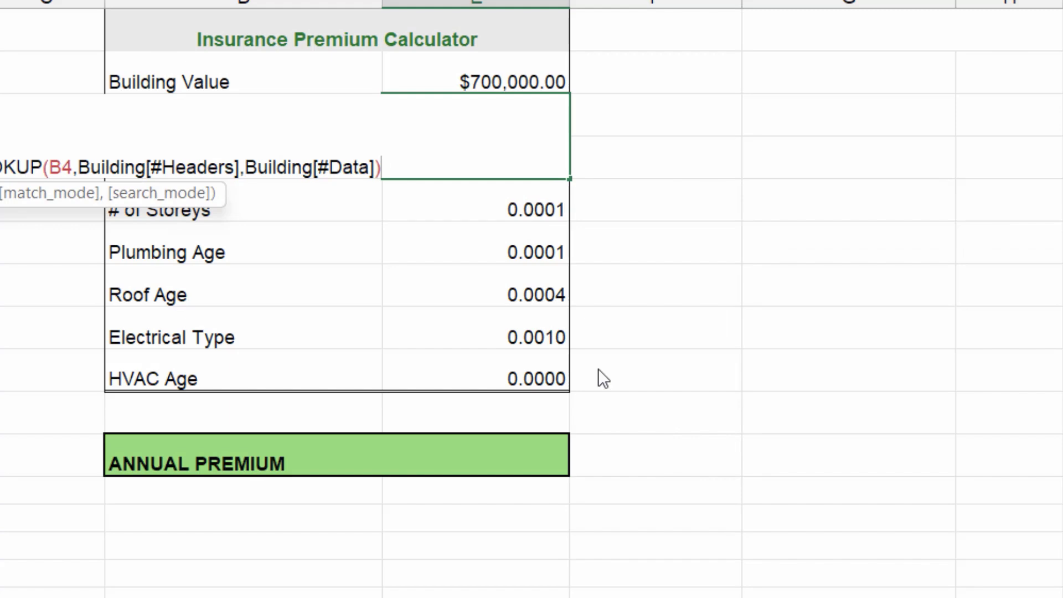
pyautogui.write(')')
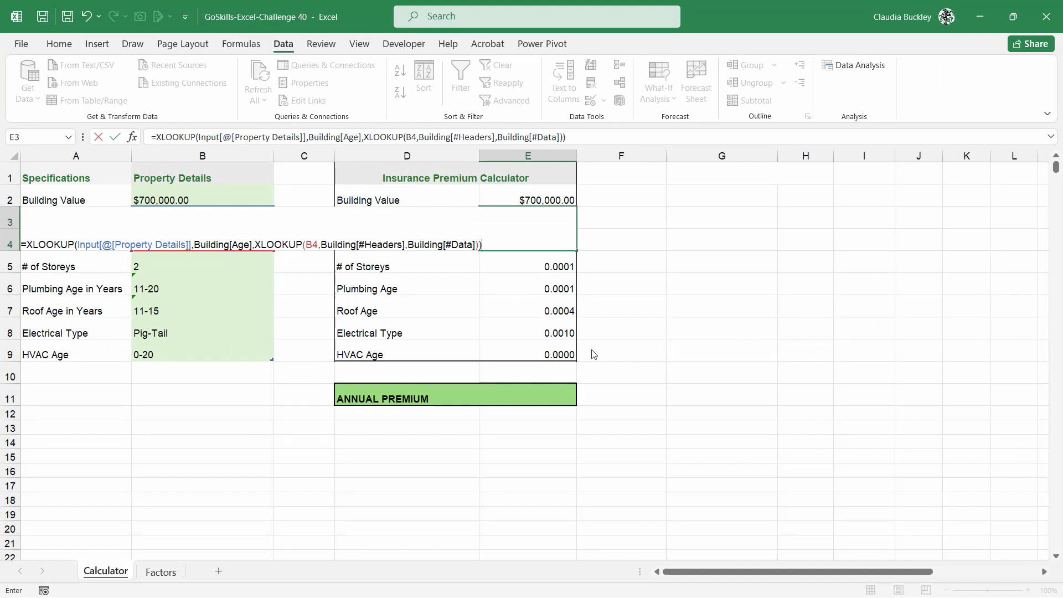
pyautogui.press('Return')
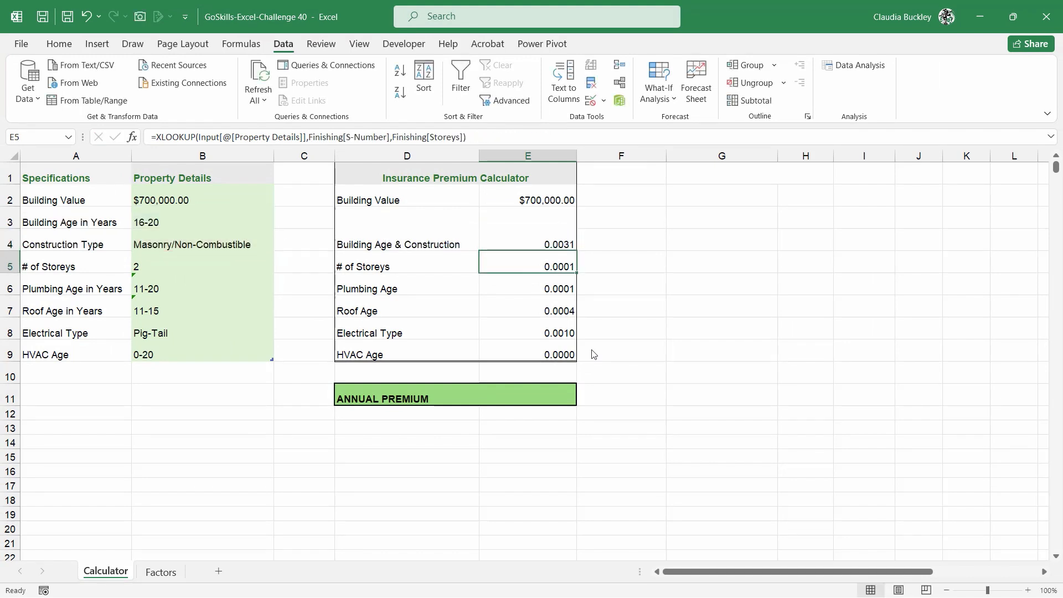
# Check the E3 result against the Factors sheet's building table for age 16-20 and Masonry/Non-Combustible, and return to the Calculator sheet
pyautogui.press('Up')
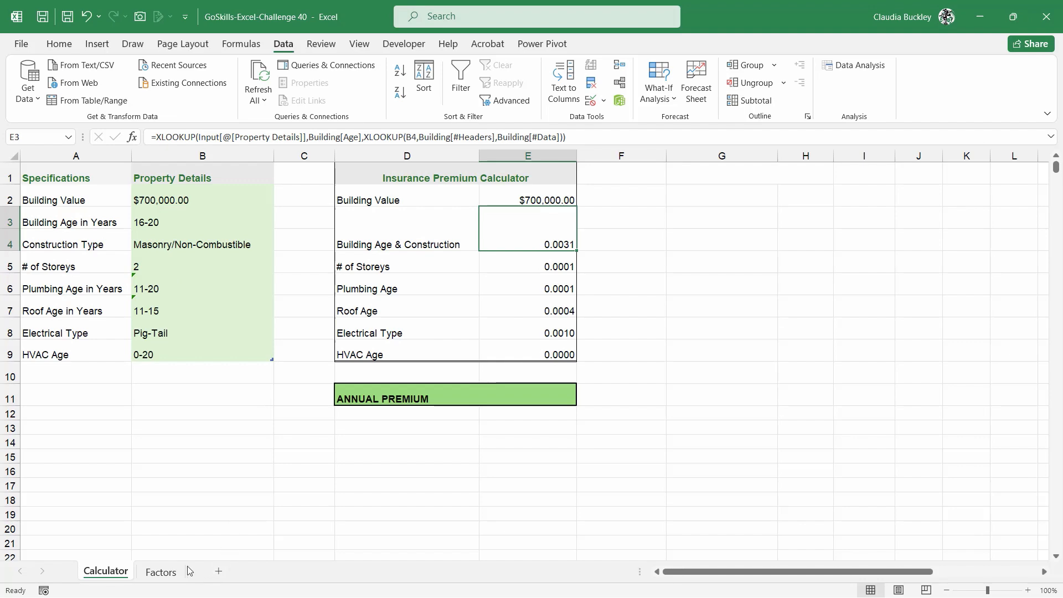
pyautogui.click(165, 572)
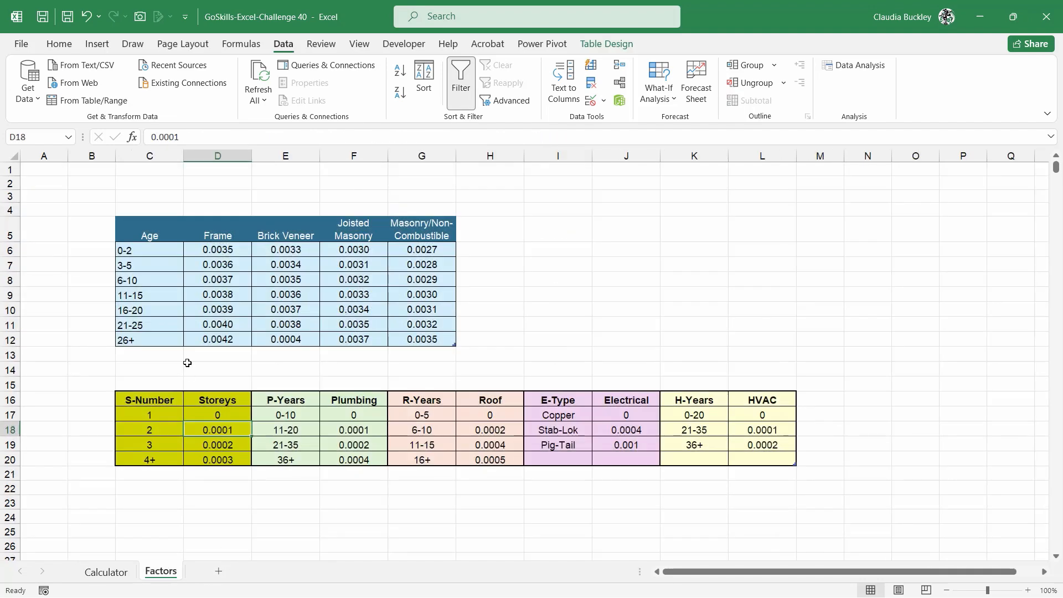
pyautogui.click(145, 310)
pyautogui.click(422, 309)
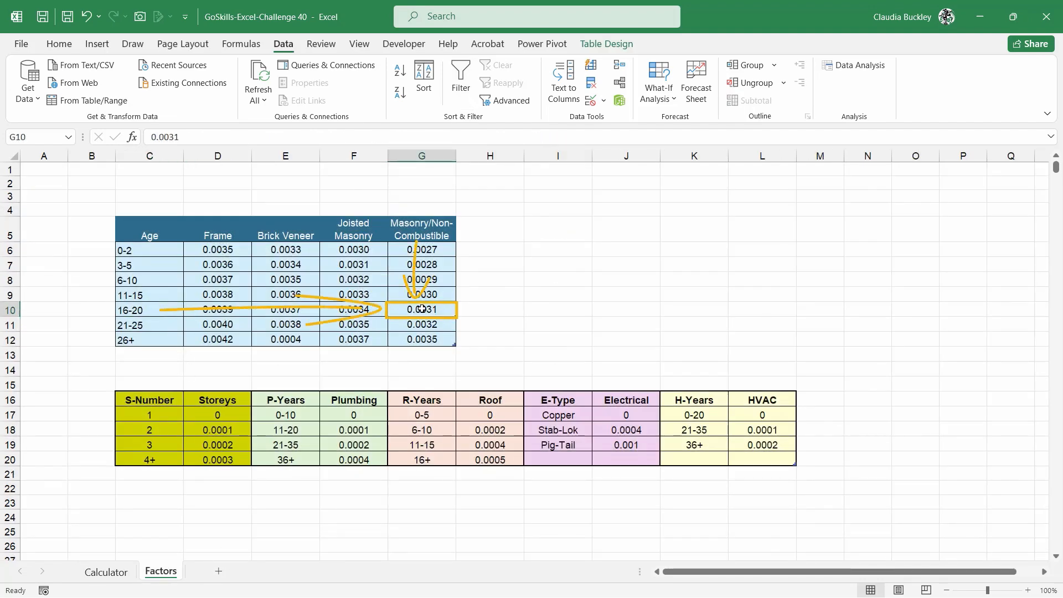
pyautogui.click(113, 576)
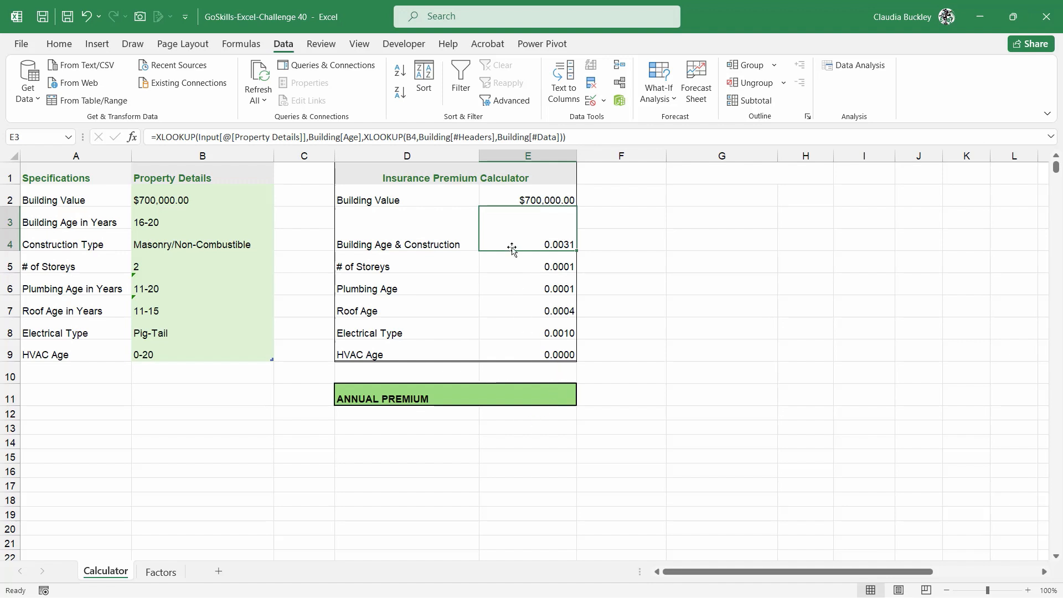
# Calculate the Annual Premium in E11 by multiplying the sum of the factors E3:E9 by the building value in E2
pyautogui.moveTo(516, 244); pyautogui.dragTo(532, 354)
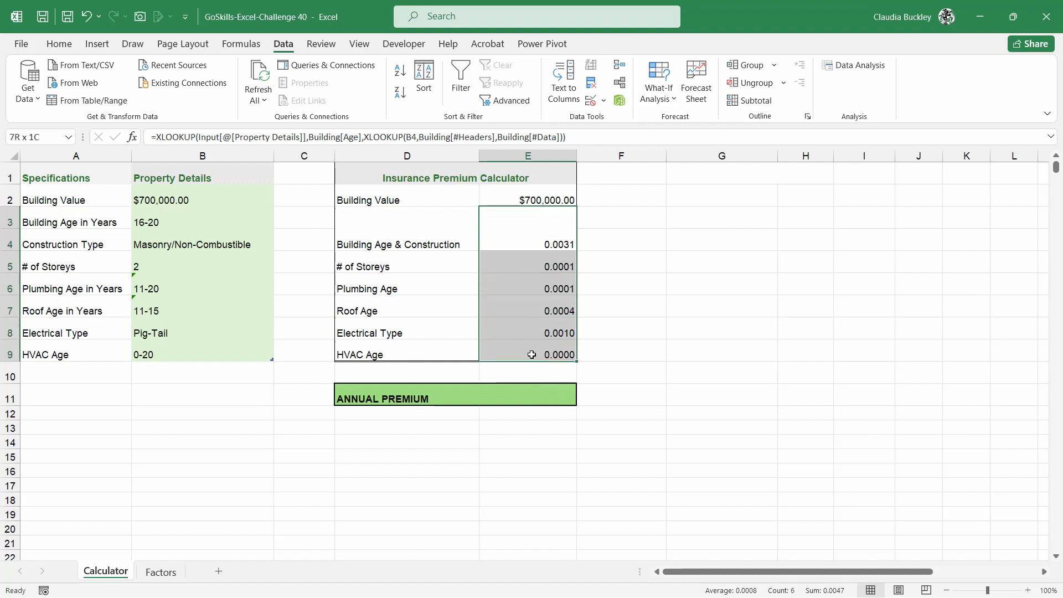
pyautogui.click(509, 202)
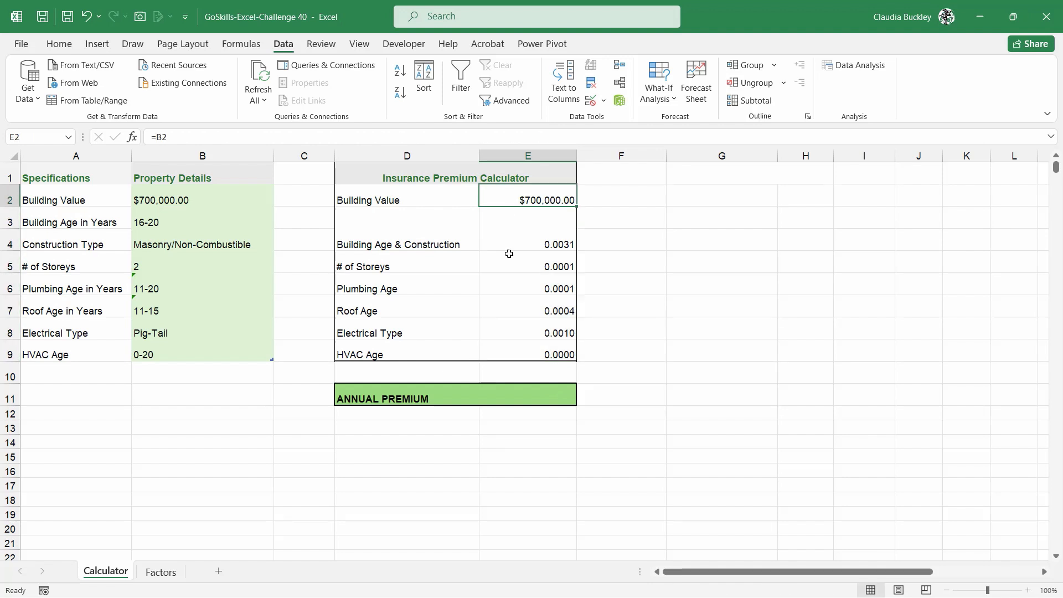
pyautogui.click(515, 395)
pyautogui.write('=sum(')
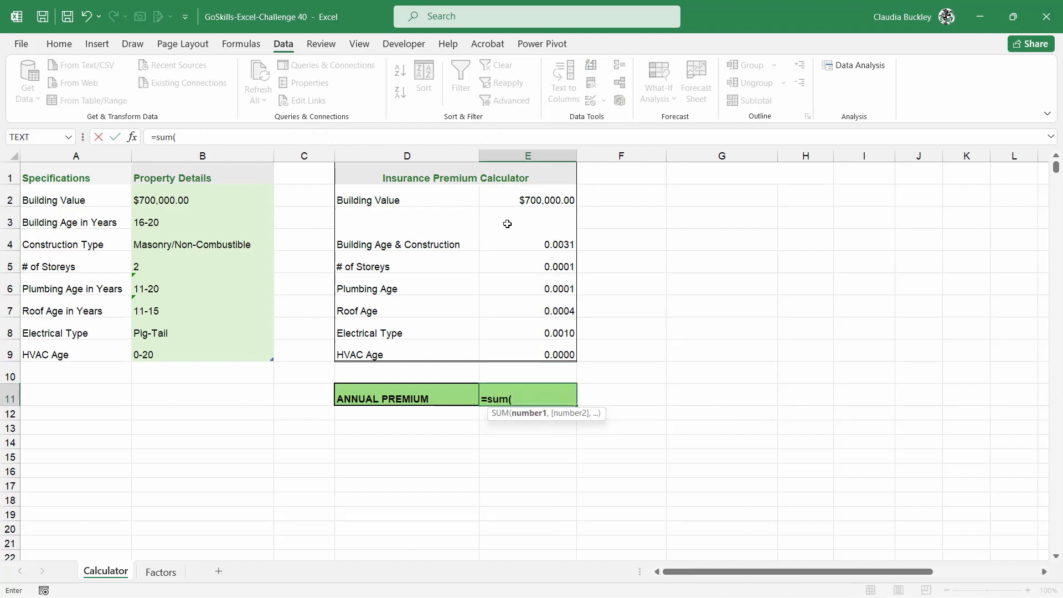
pyautogui.moveTo(505, 221); pyautogui.dragTo(517, 347)
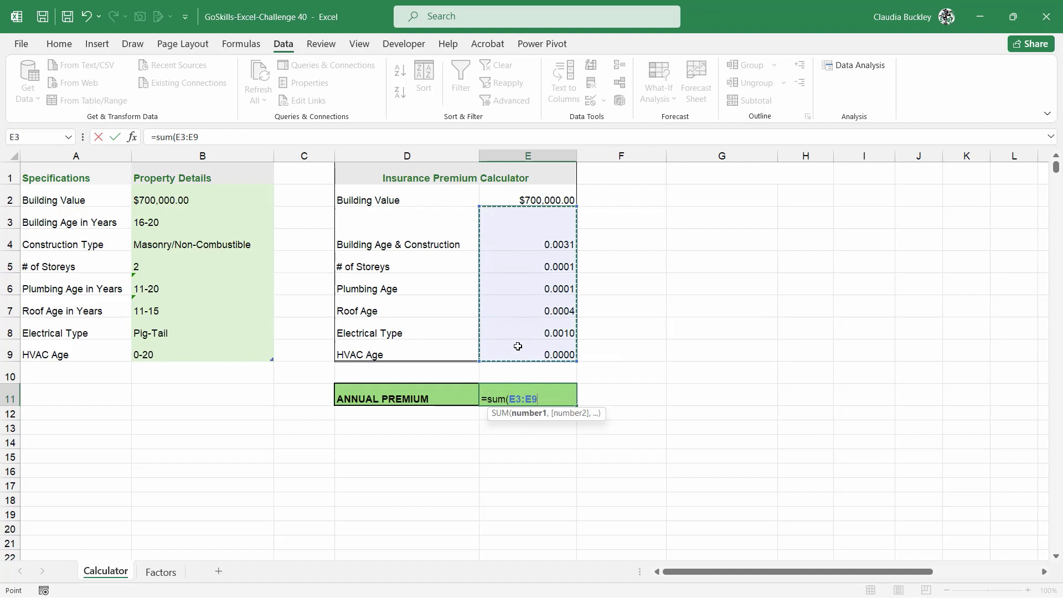
pyautogui.write(')*')
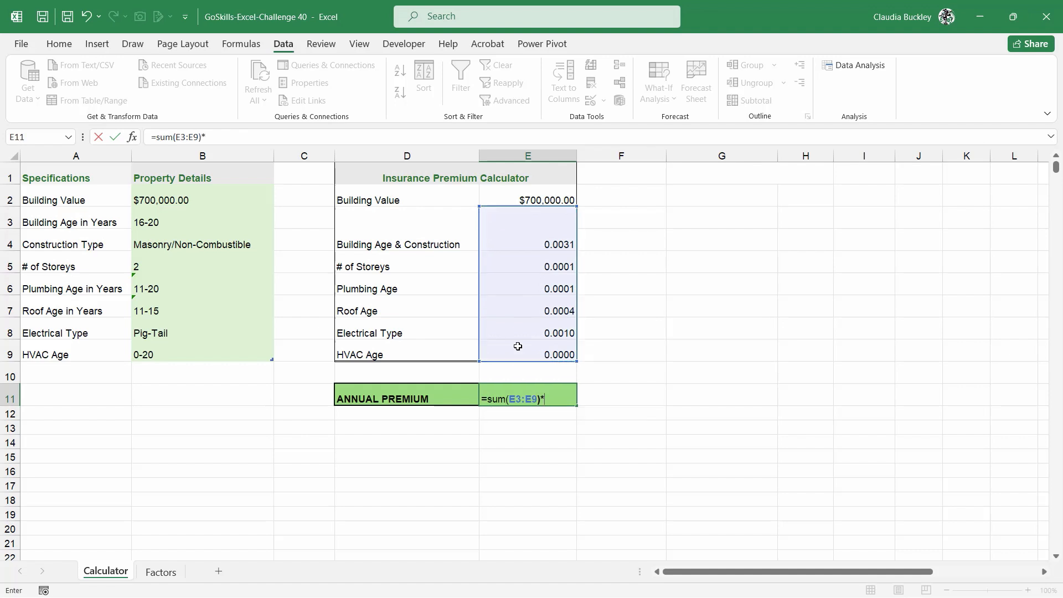
pyautogui.click(521, 193)
pyautogui.press('Return')
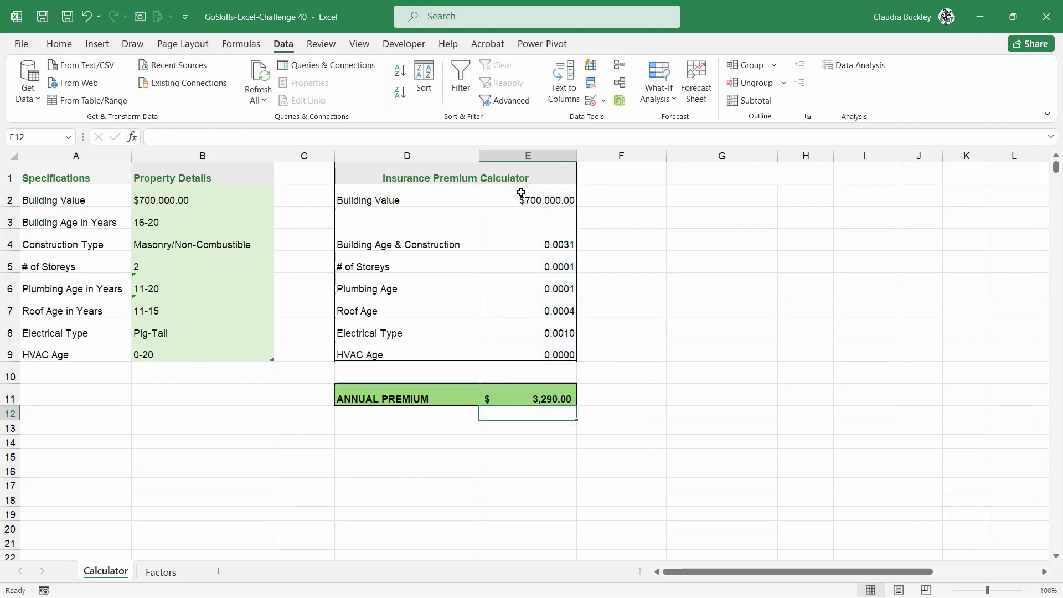
pyautogui.press('Up')
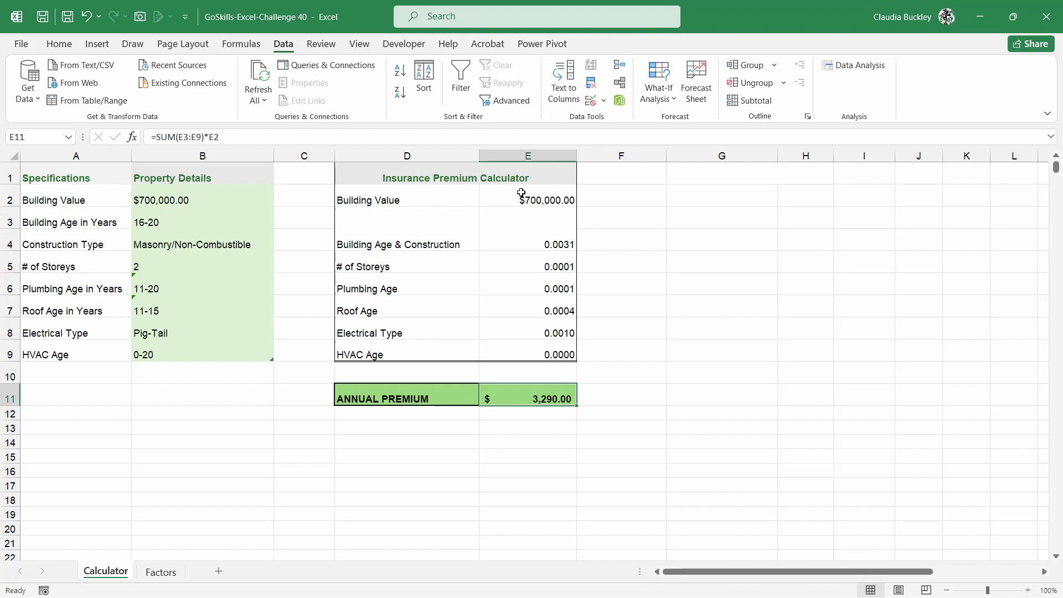
# Set the Building Value property input in B2 to 950,000
pyautogui.click(235, 198)
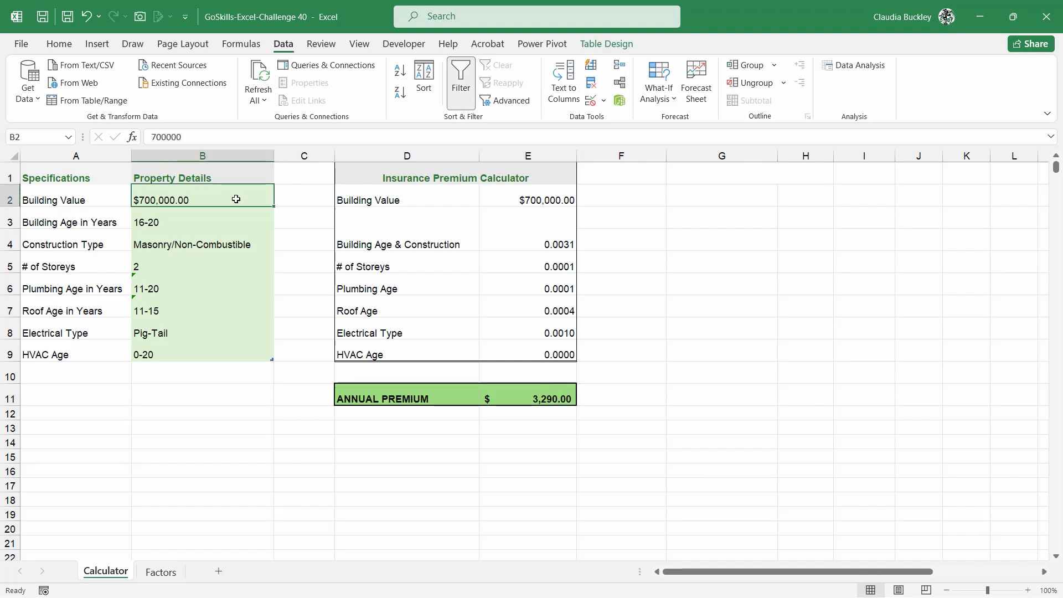
pyautogui.write('95')
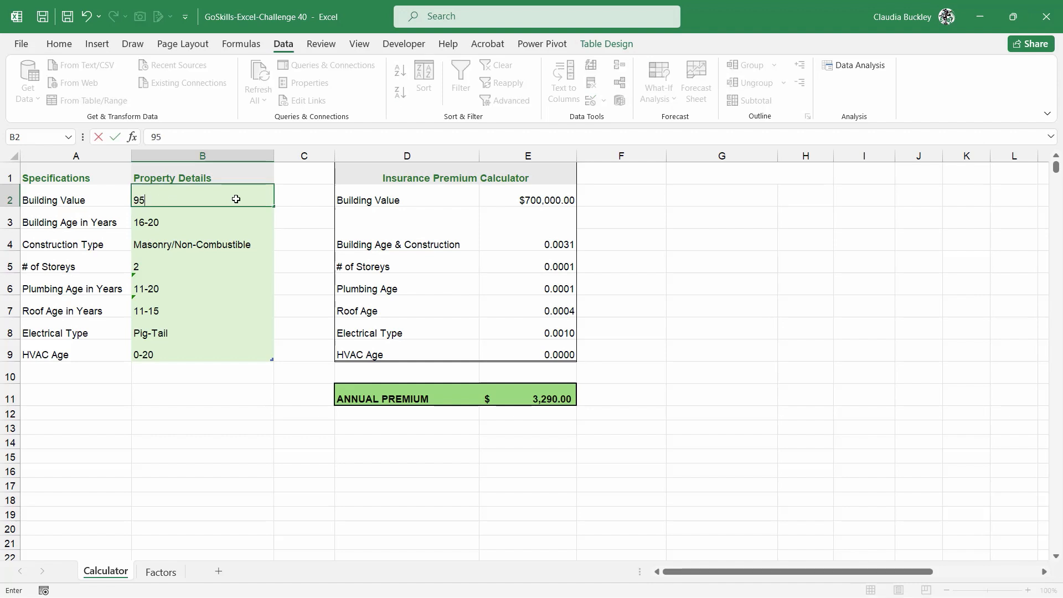
pyautogui.write('0,000000')
pyautogui.press('Return')
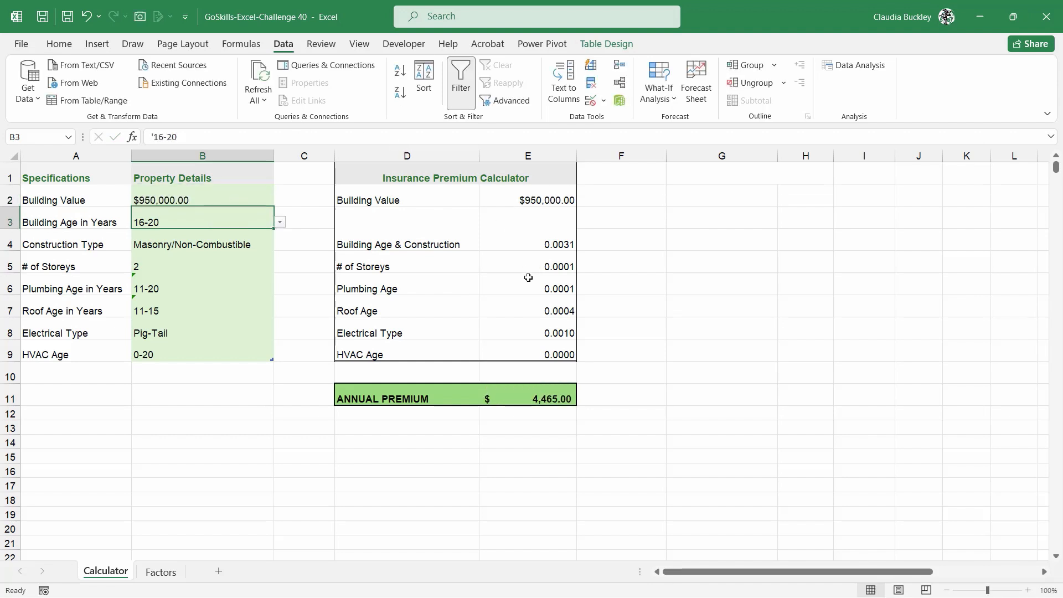
# Set the # of Storeys property input in B5 to 4+ and select the Electrical Type input in B8
pyautogui.click(238, 269)
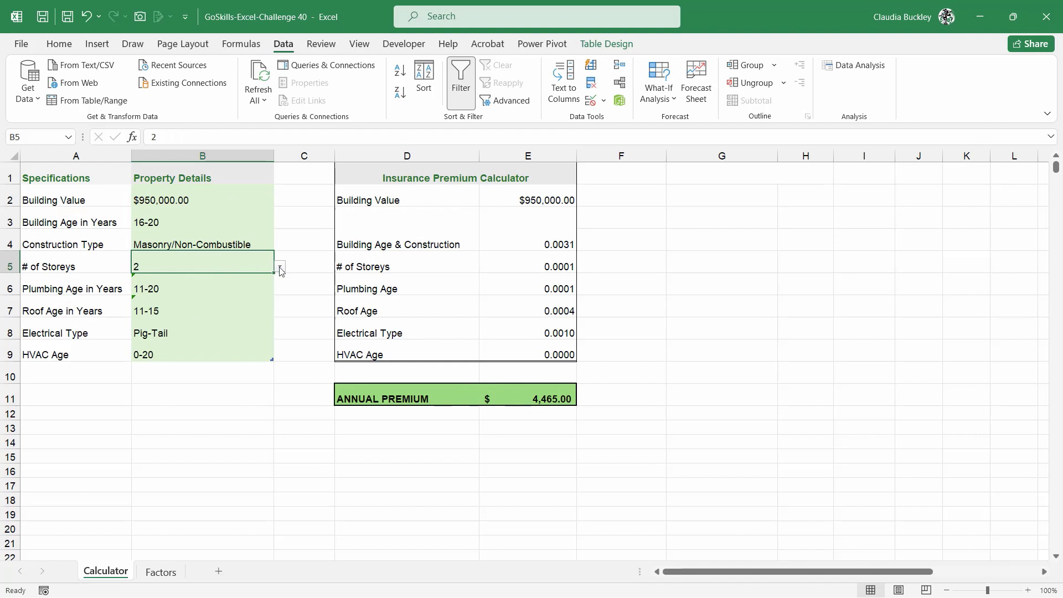
pyautogui.hotkey('alt', 'Down')
pyautogui.click(217, 306)
pyautogui.press('Down')
pyautogui.press('Down')
pyautogui.press('Down')
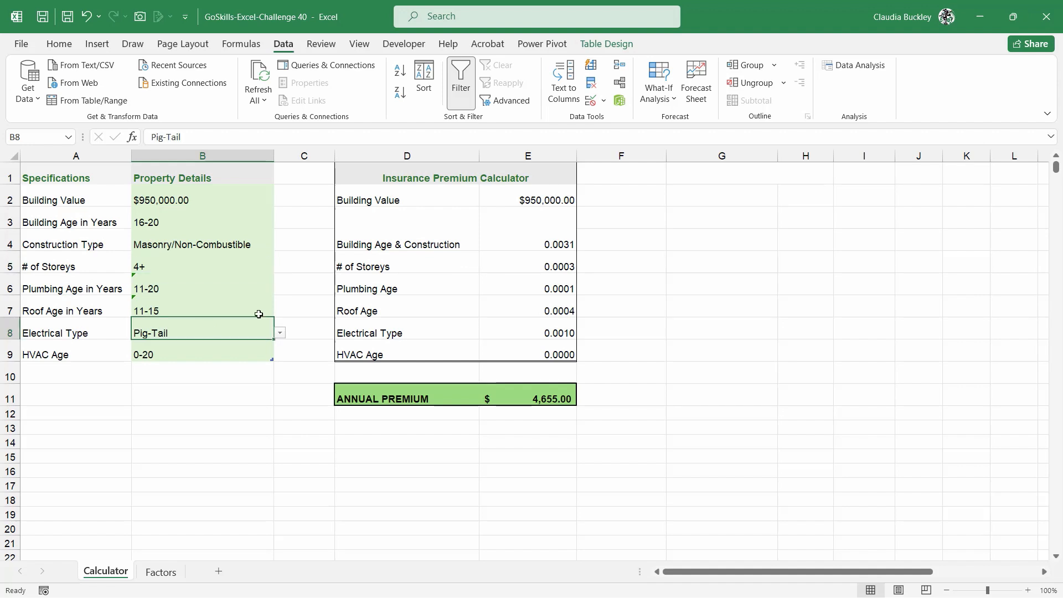